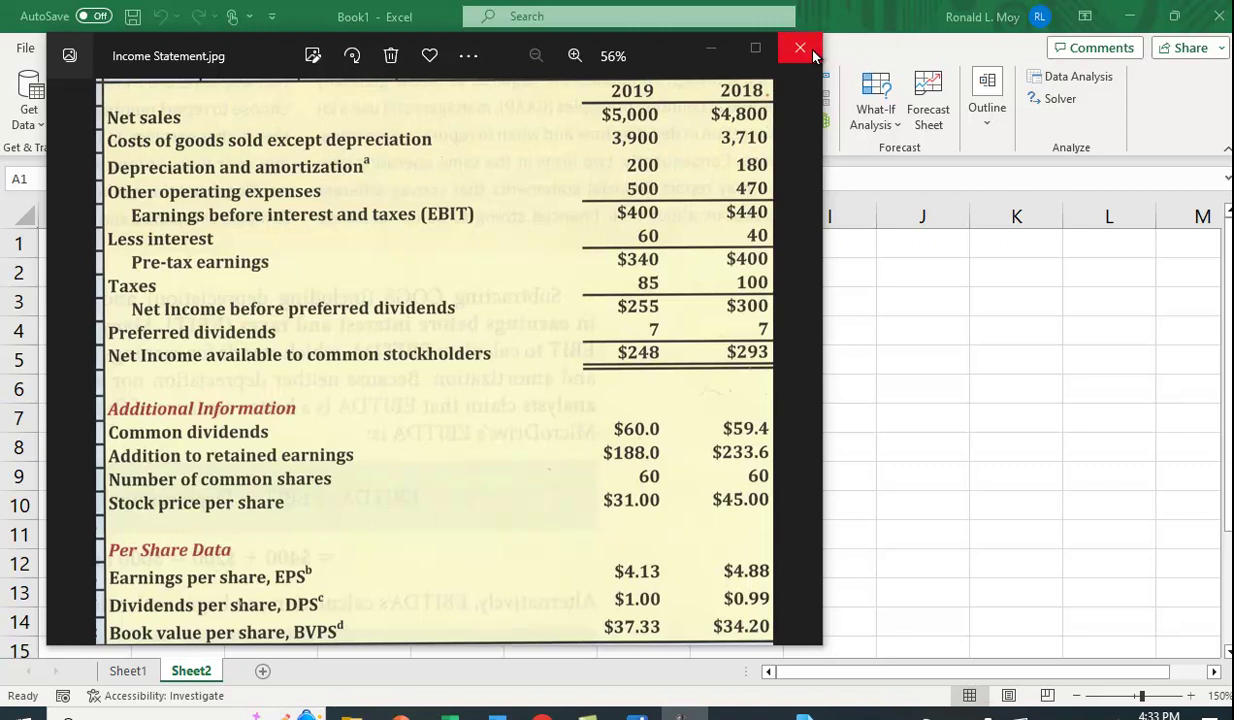
Close the income statement image and choose Balance Sheet.jpg under Data > From Picture > Picture From File.
left_click(785, 47)
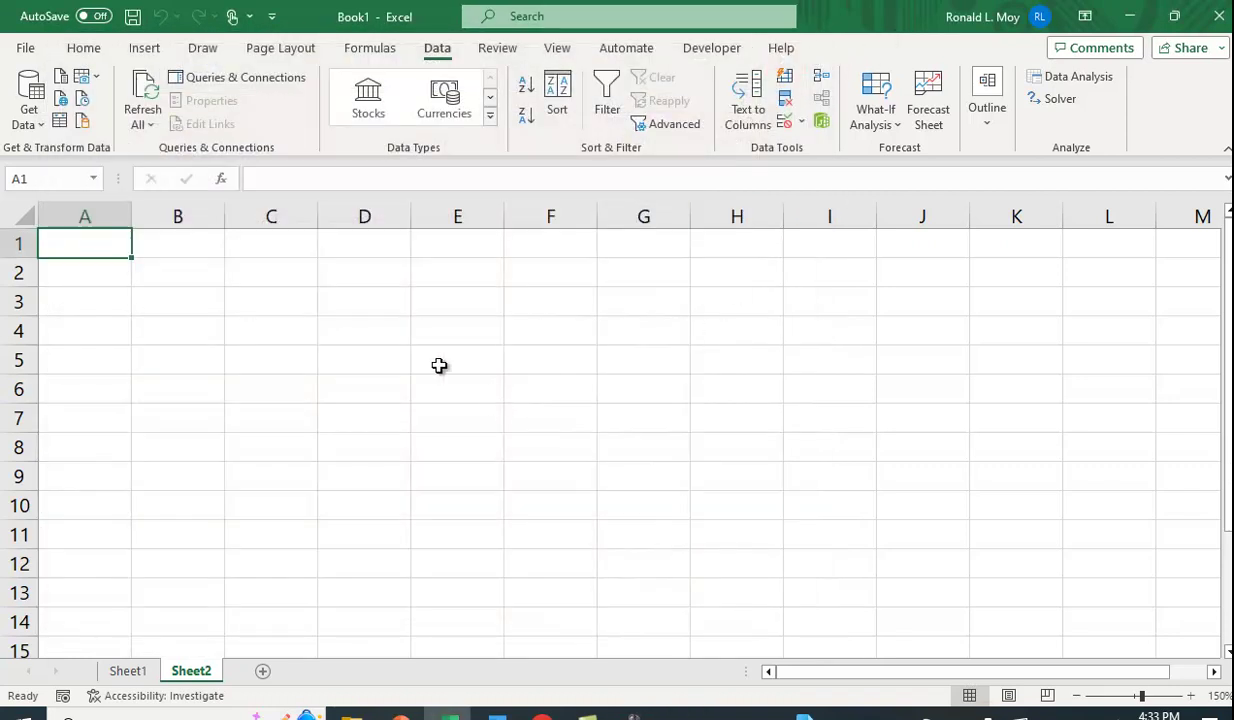
left_click(81, 50)
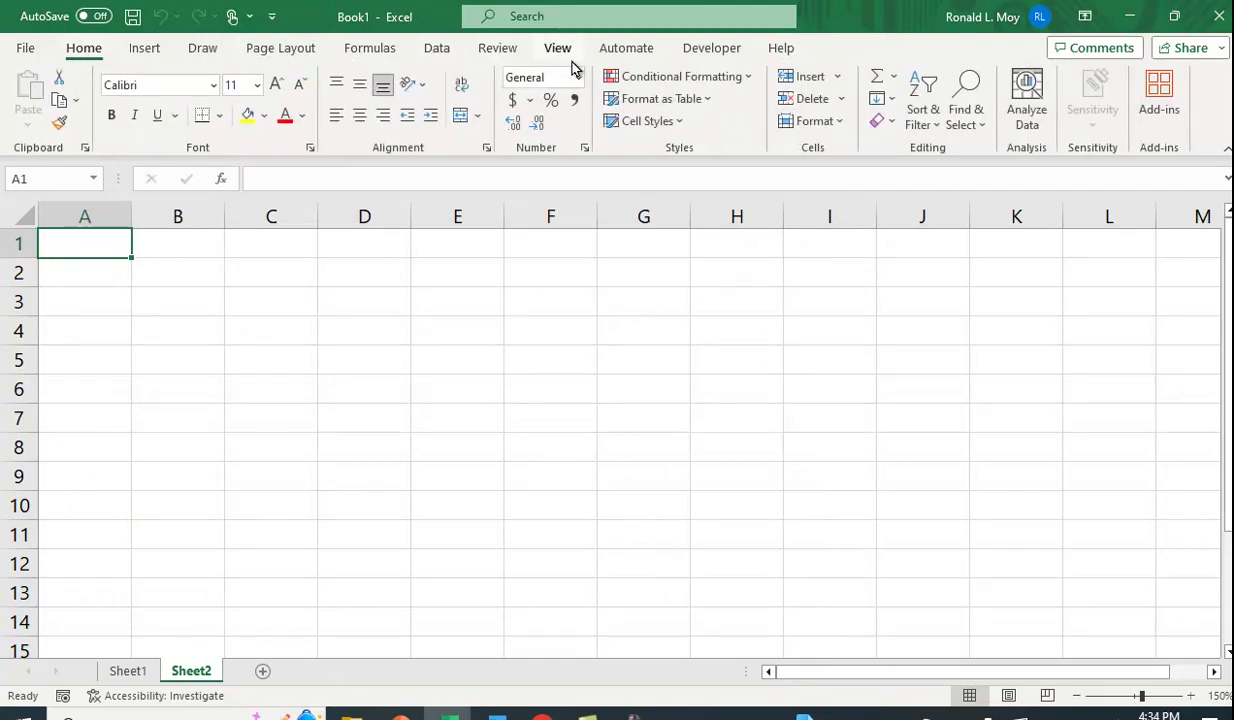
left_click(443, 50)
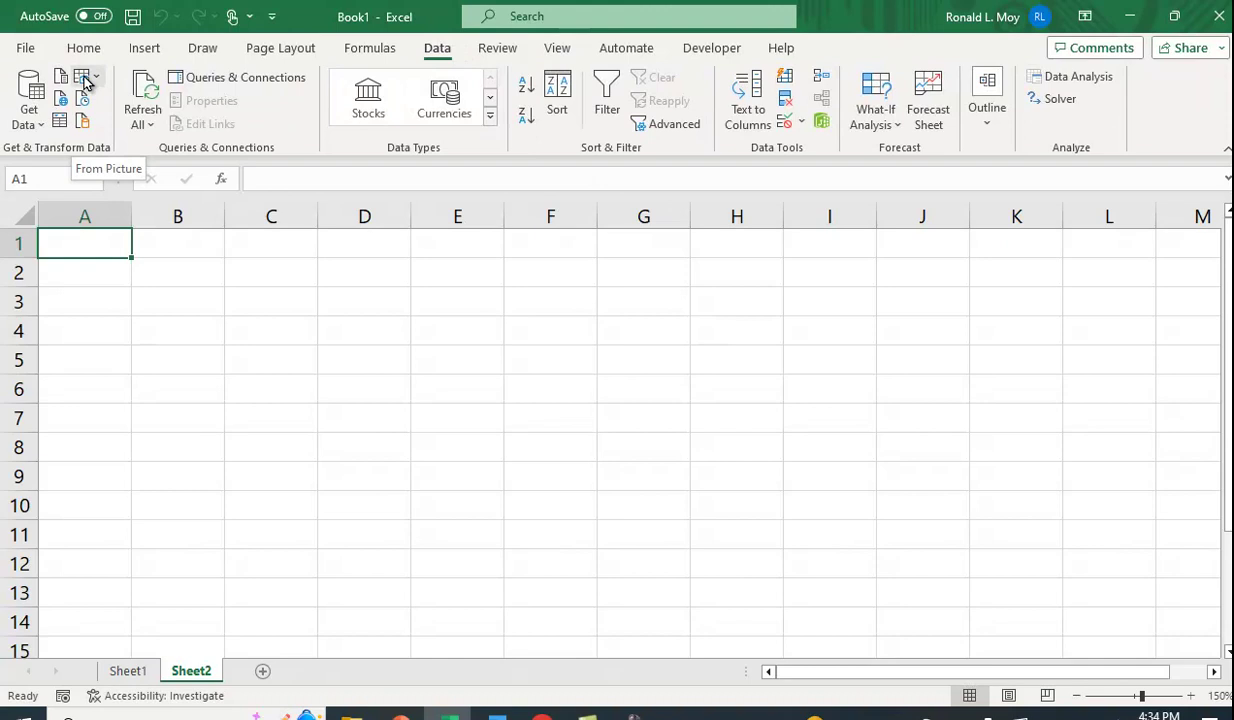
left_click(86, 83)
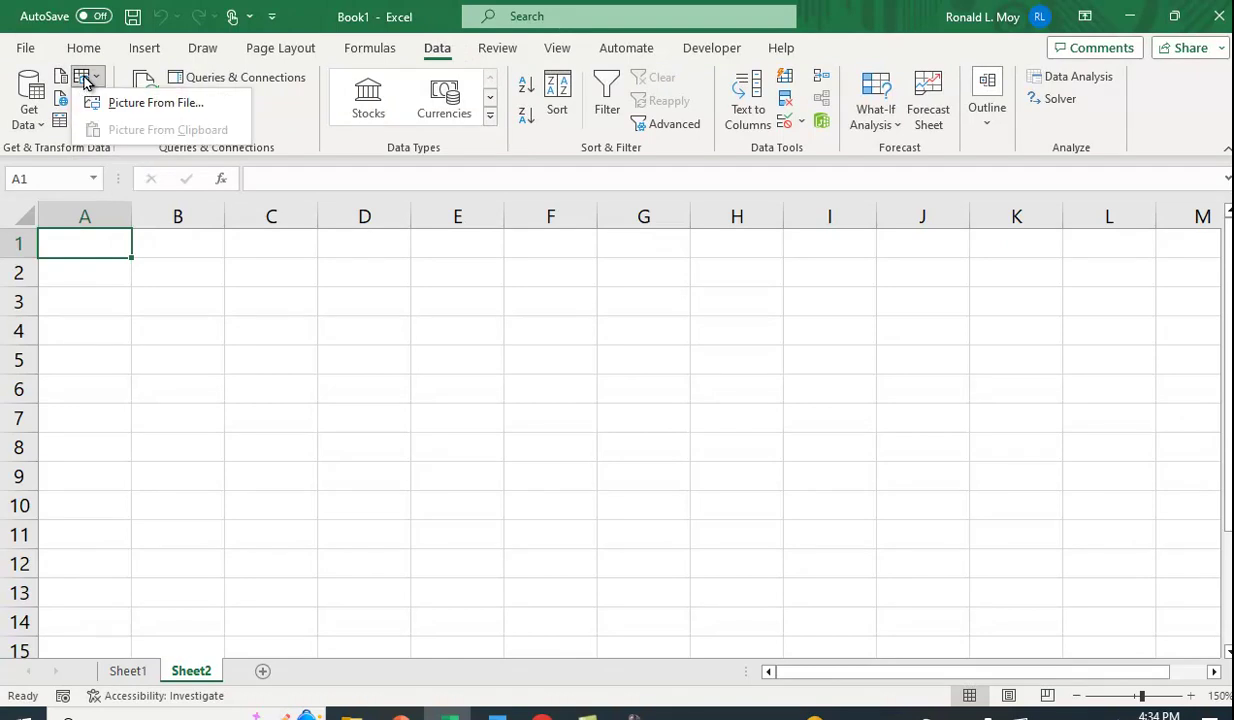
left_click(145, 104)
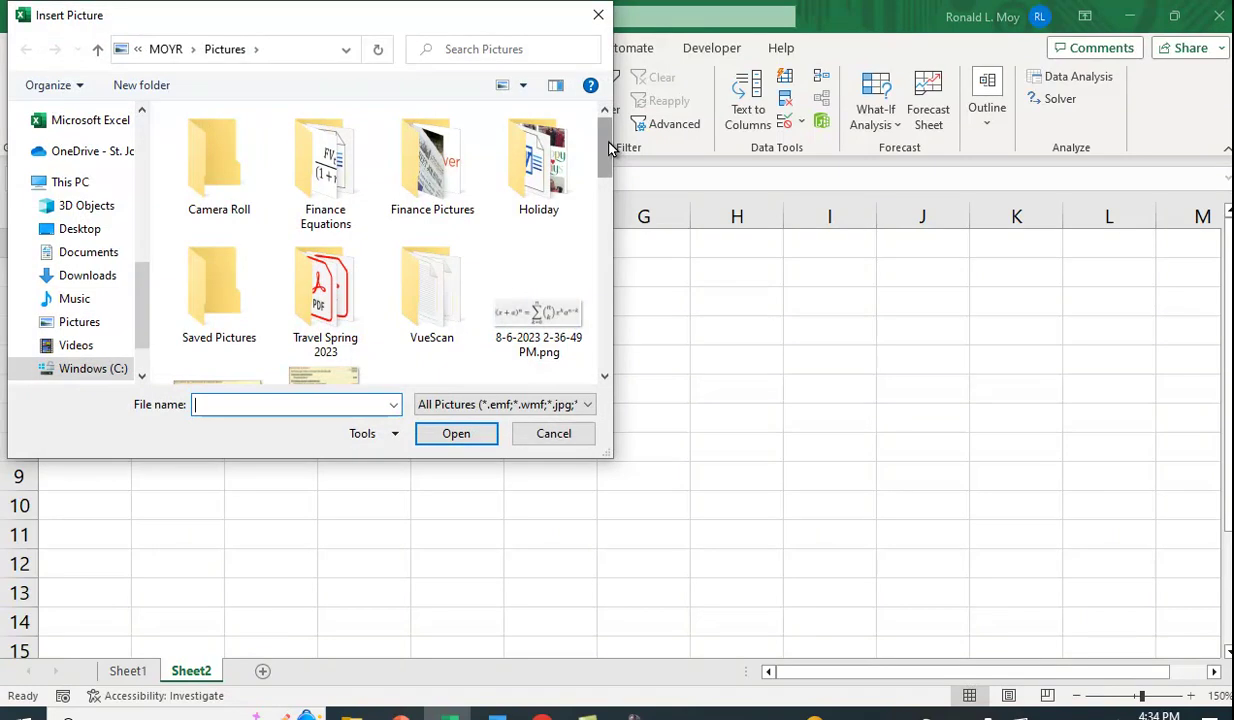
left_click_drag(606, 145, 600, 190)
left_click(241, 247)
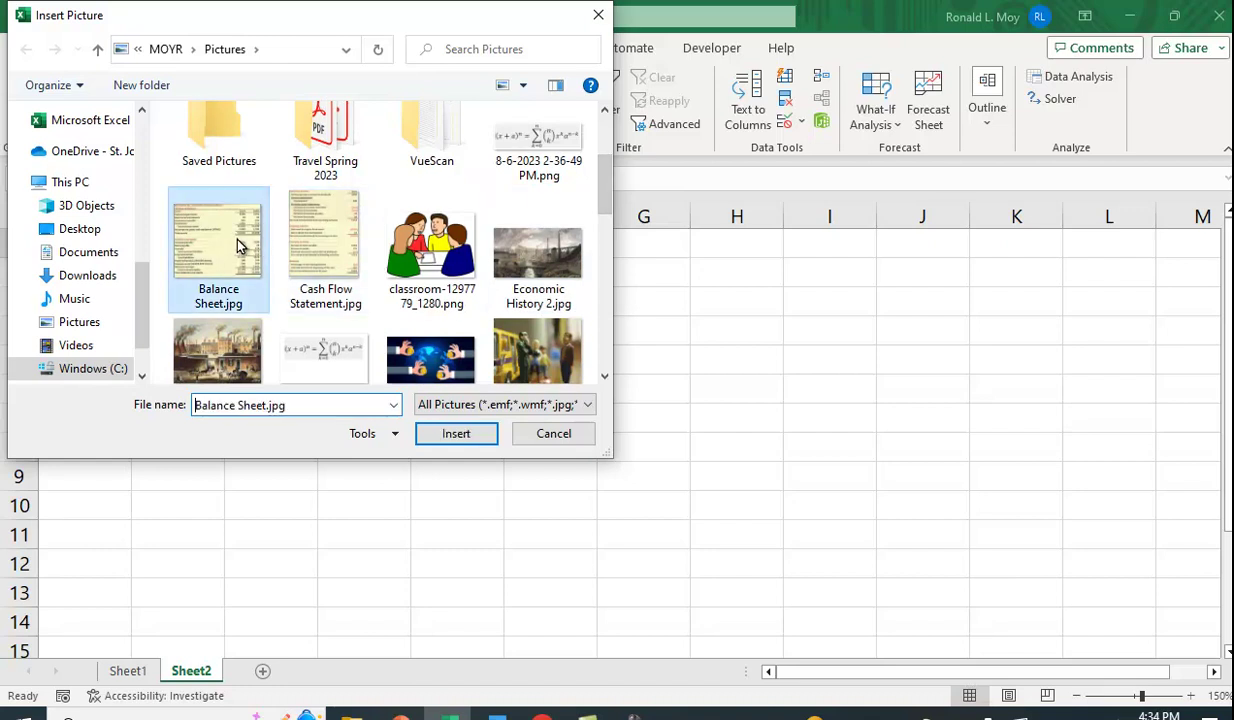
Insert Balance Sheet.jpg for conversion and start reviewing its 24 flagged items.
left_click(458, 434)
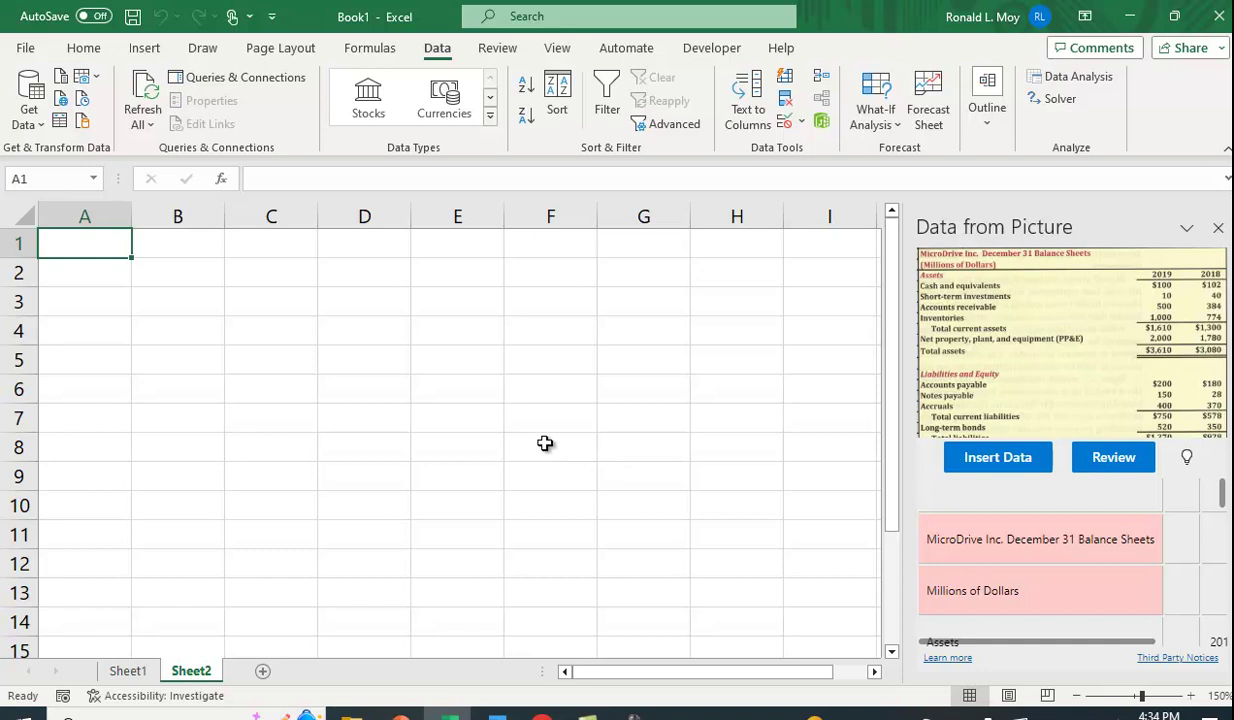
left_click(1124, 466)
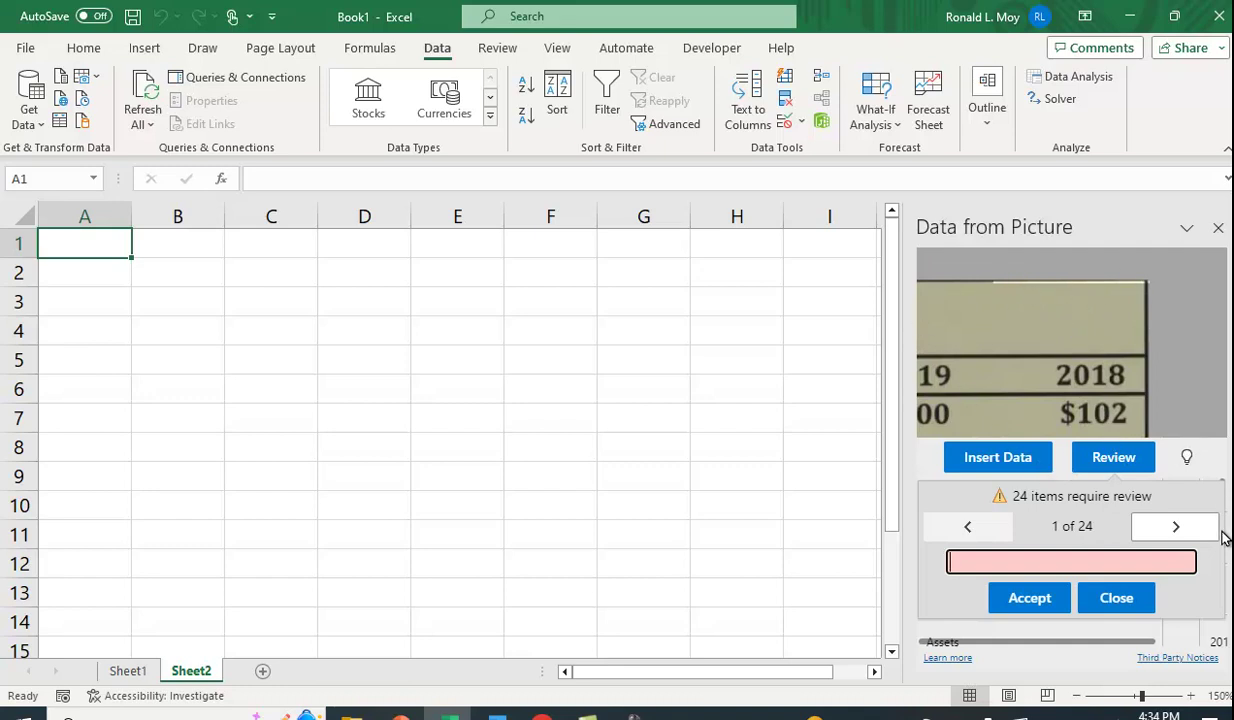
Step through the flagged items, including Short-term investments, Accounts receivable and Inventories, to item 12.
left_click(1185, 535)
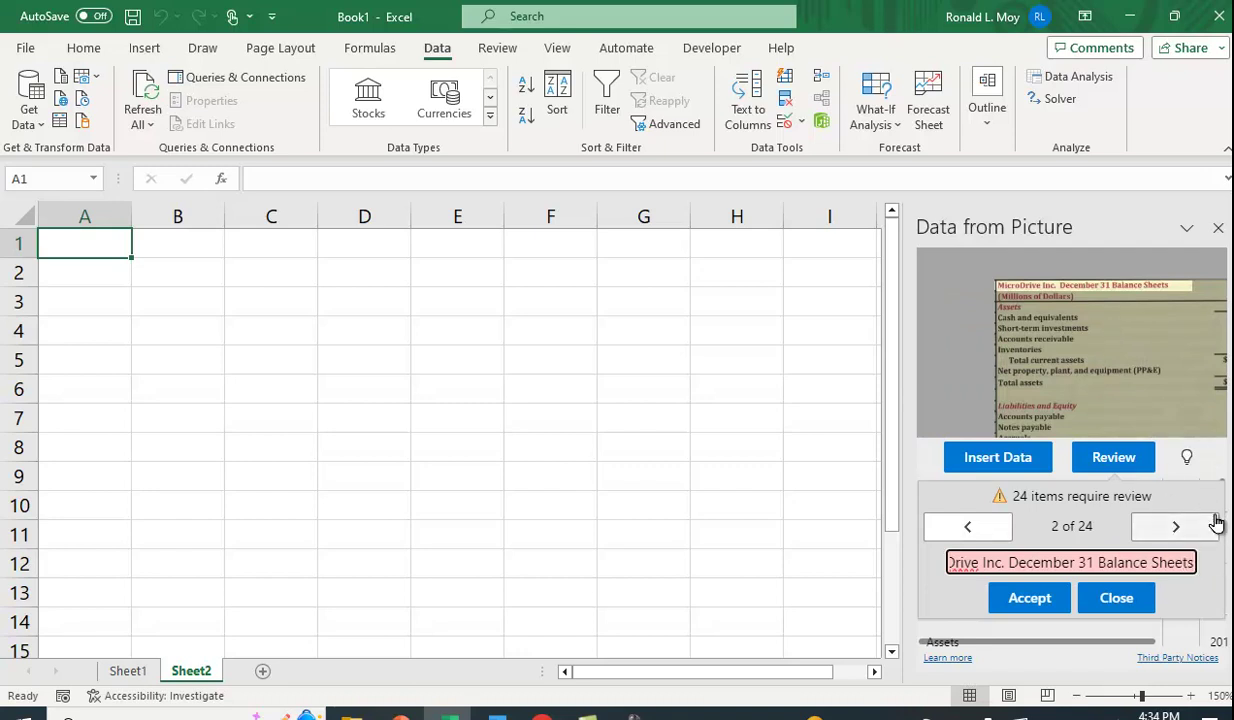
left_click(1181, 538)
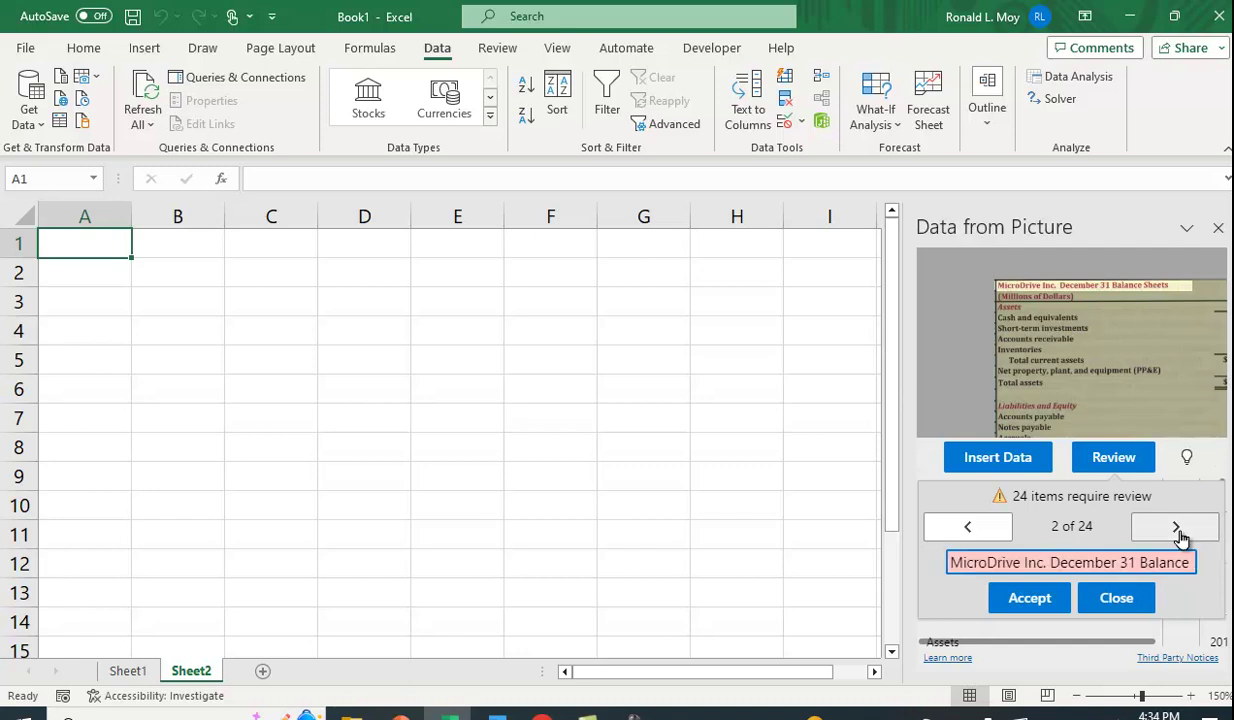
left_click(1181, 538)
left_click(1181, 538)
left_click(1181, 538)
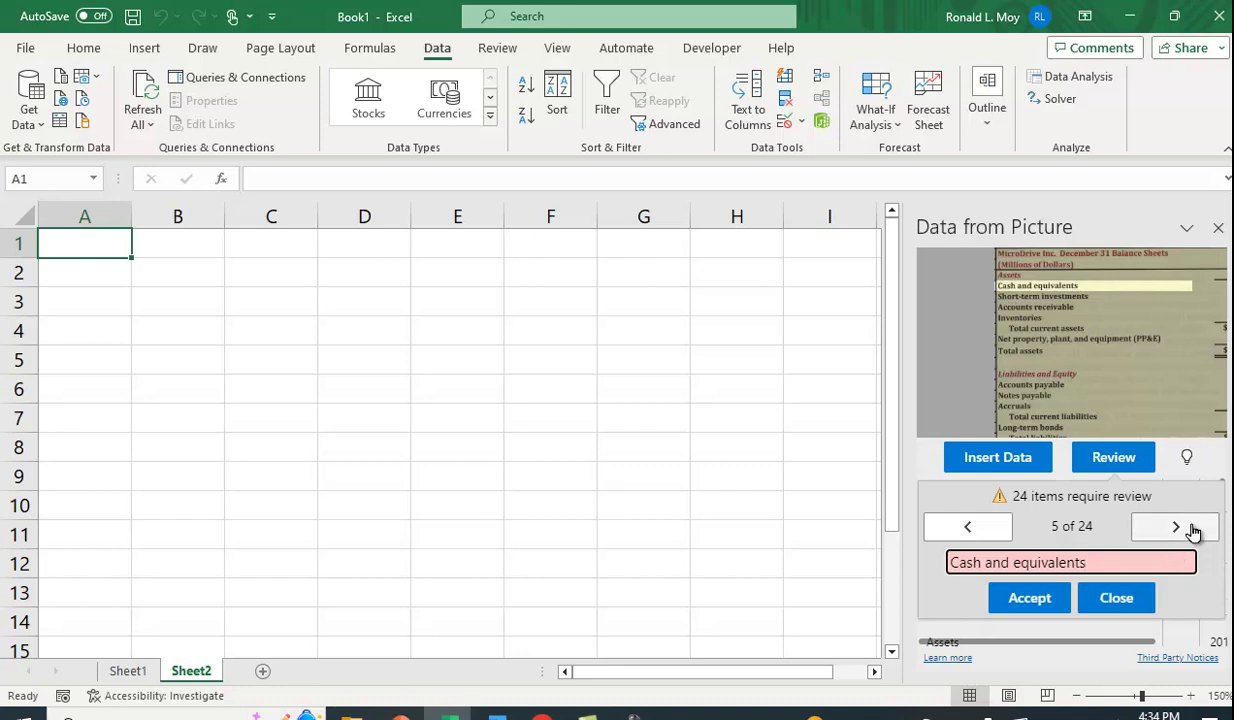
left_click(1191, 531)
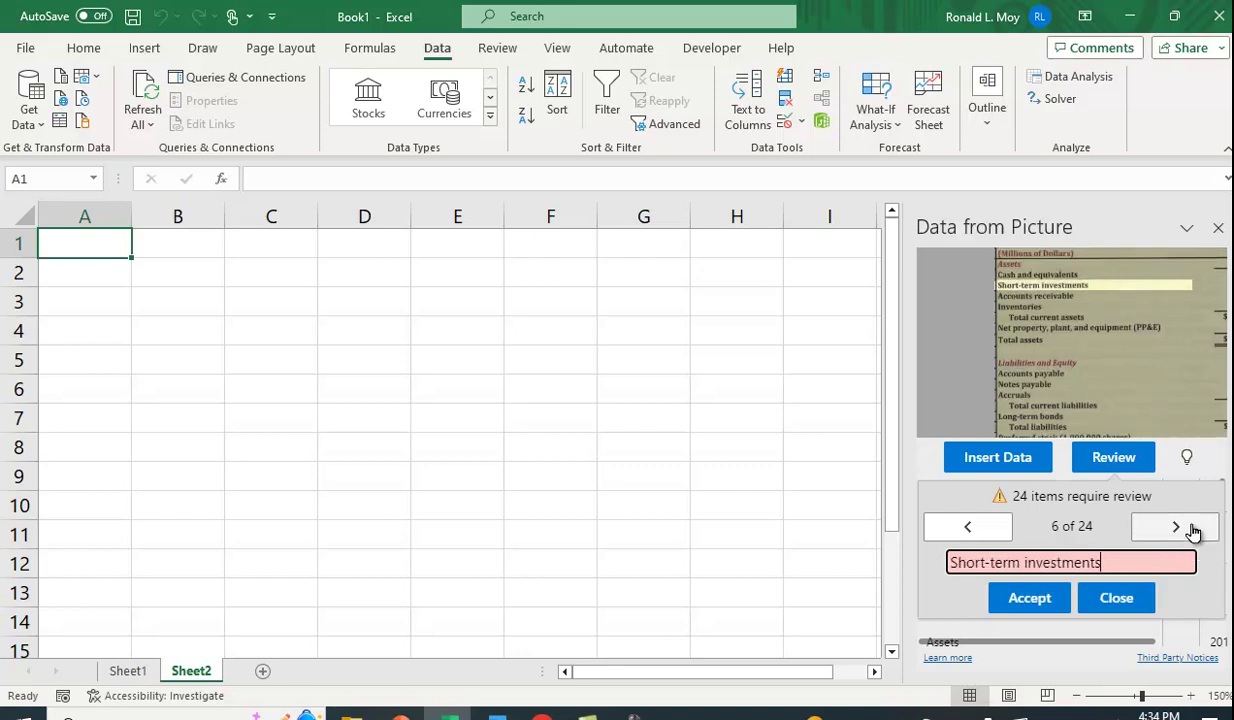
left_click(1192, 531)
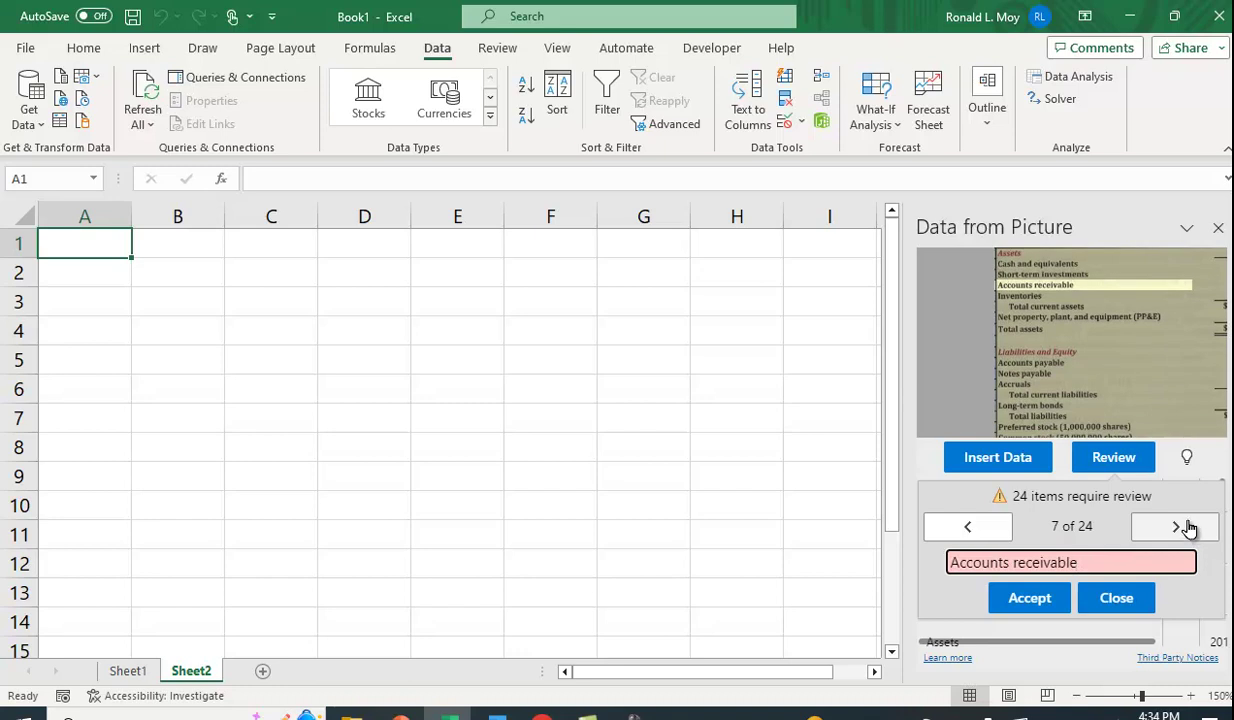
left_click(1183, 530)
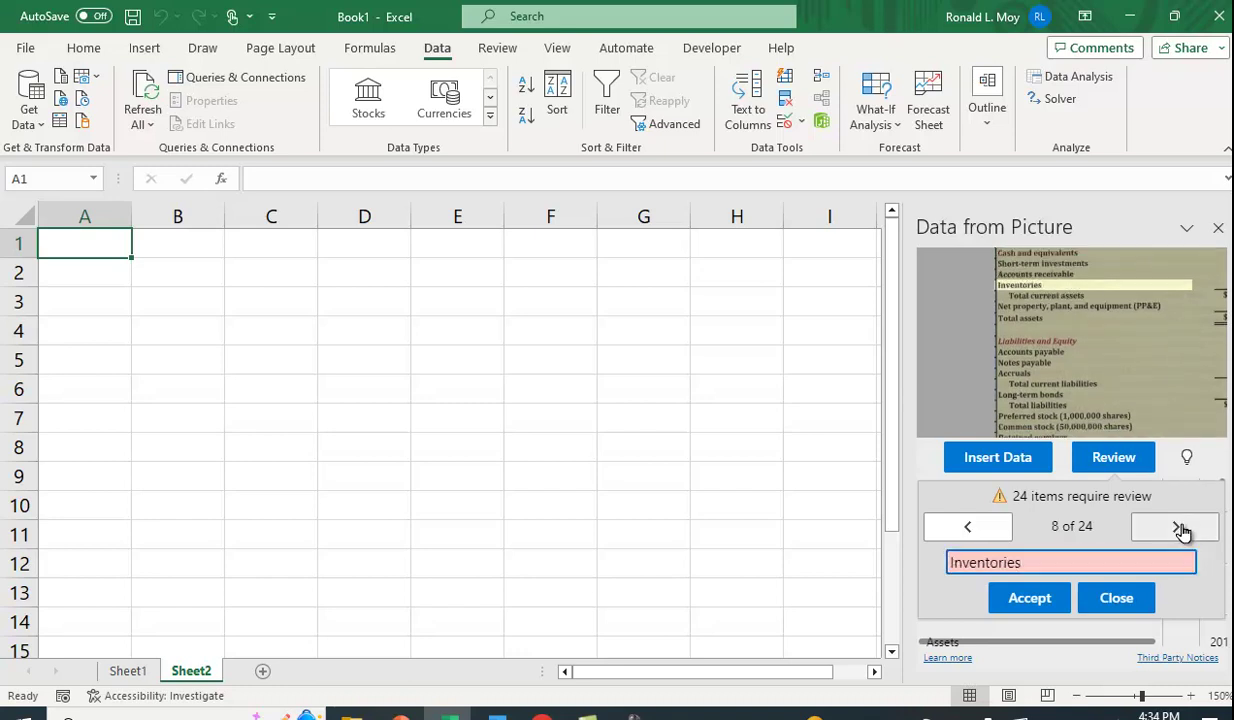
left_click(1183, 530)
left_click(1183, 530)
left_click(1183, 530)
left_click(1183, 530)
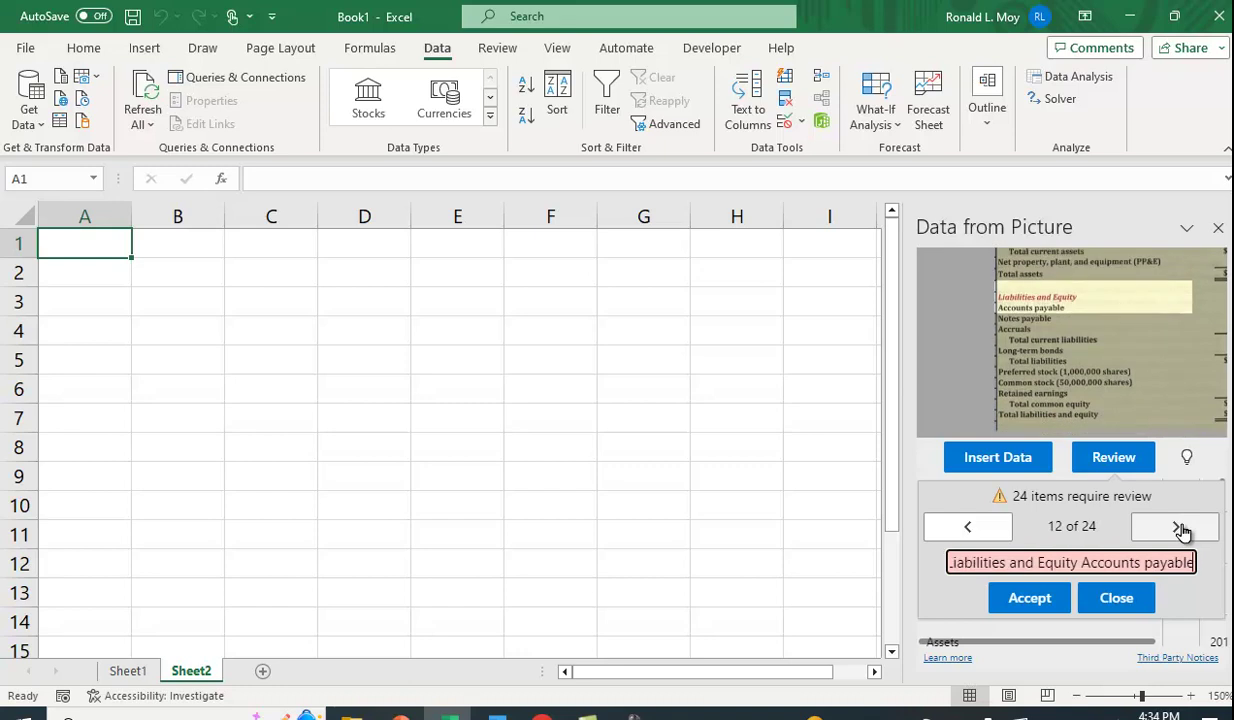
Delete 'Accounts payable' from item 12 so it reads 'Liabilities and Equity'.
left_click(1086, 565)
key("BackSpace")
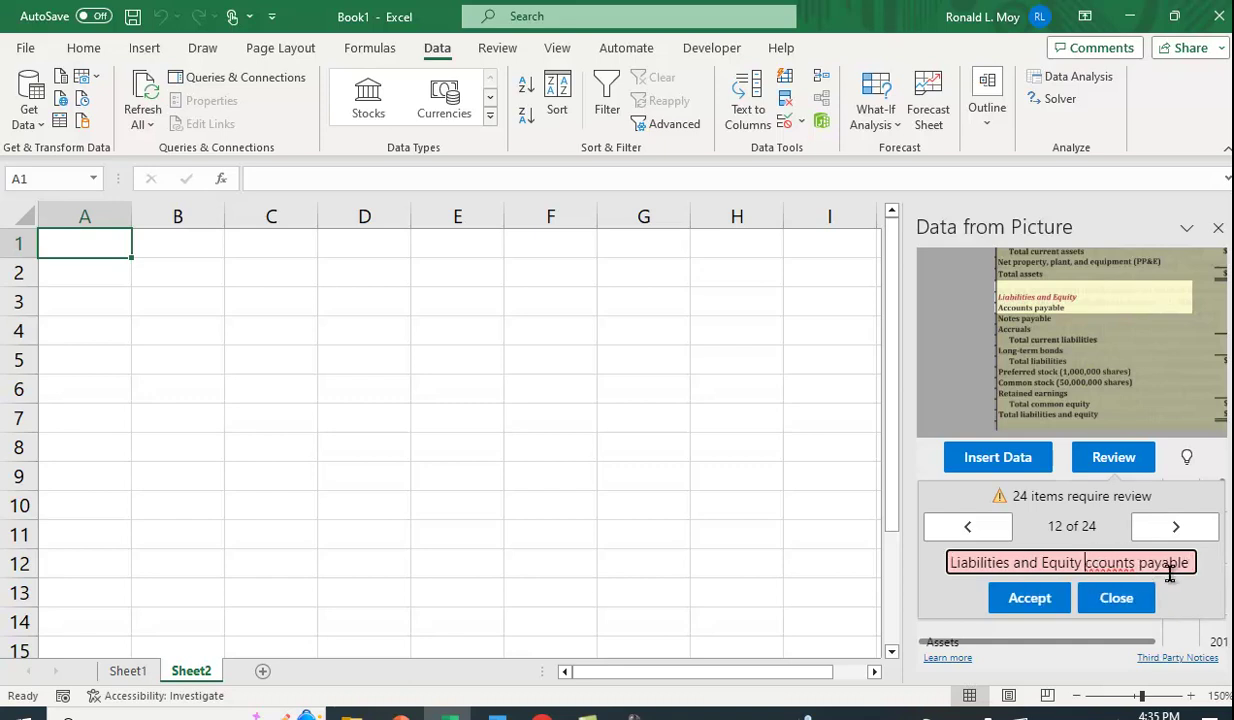
key("Delete")
key("Delete")
key("Delete")
key("Delete")
key("Delete")
key("Delete")
key("Delete")
key("Delete")
key("Delete")
Accept the corrected 'Liabilities and Equity' heading and advance through the following flagged items.
left_click(1025, 600)
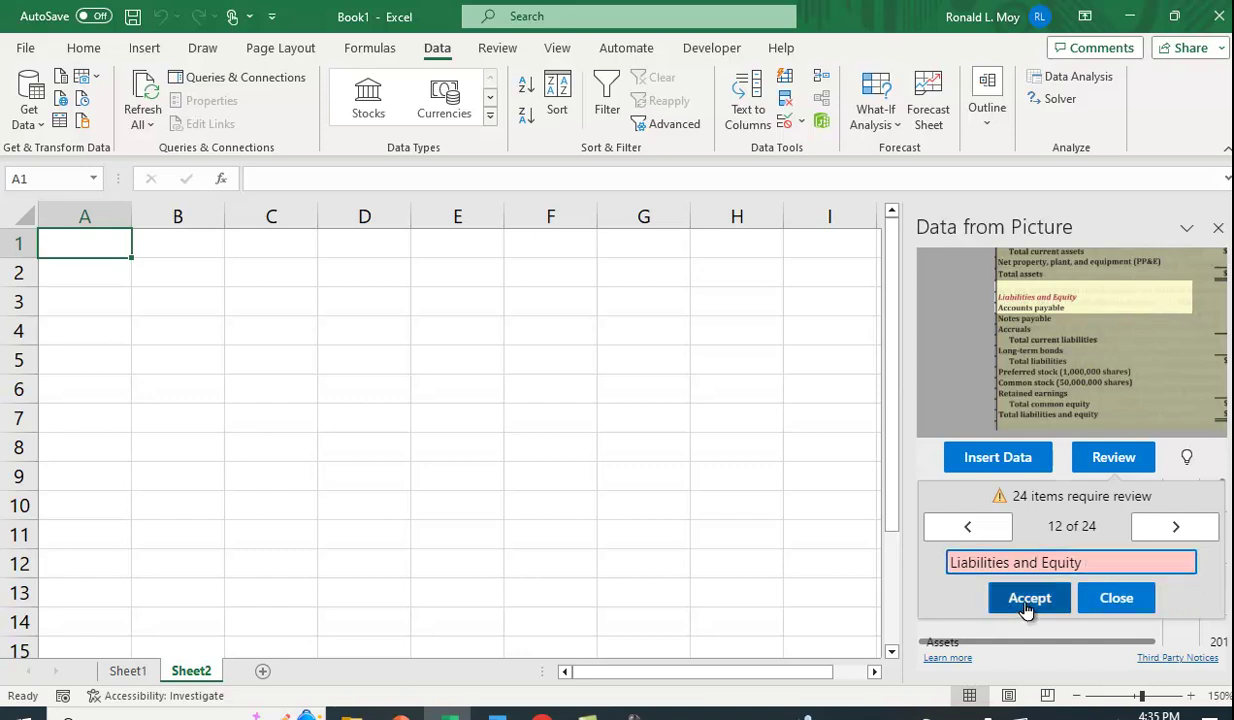
left_click(1177, 532)
left_click(1177, 532)
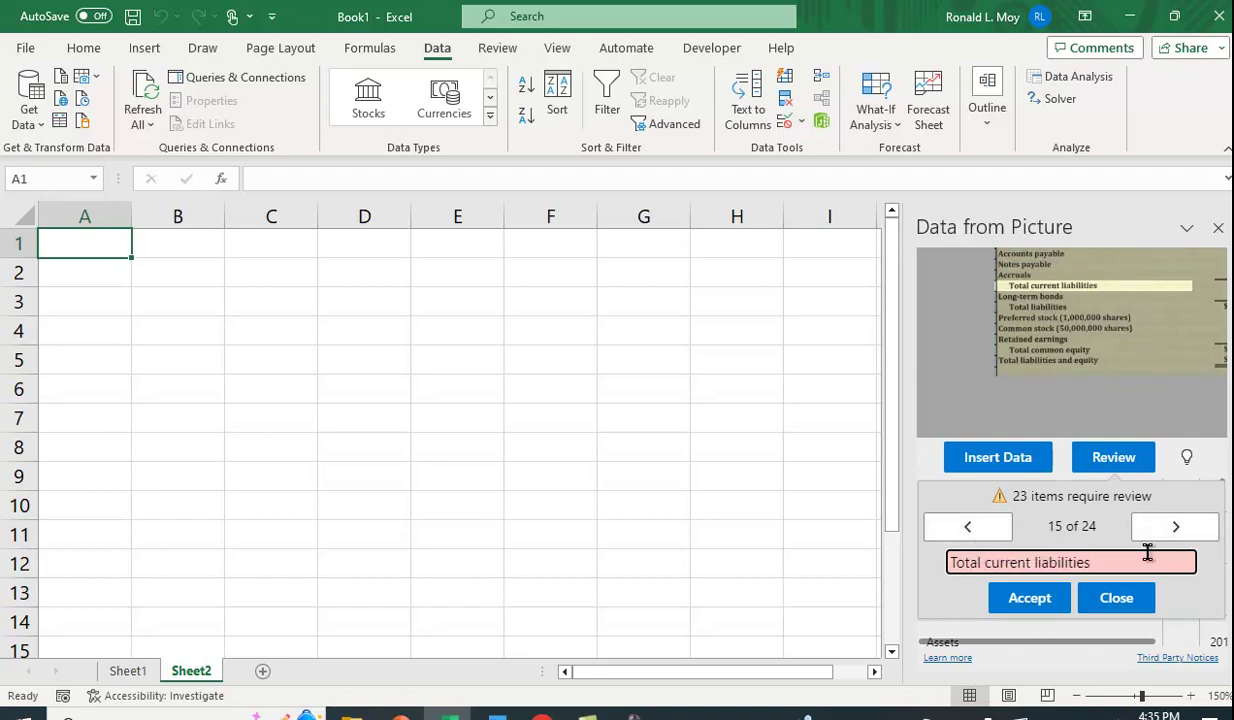
left_click(1177, 532)
left_click(1178, 531)
left_click(1178, 531)
left_click(1179, 531)
left_click(1179, 531)
left_click(1179, 531)
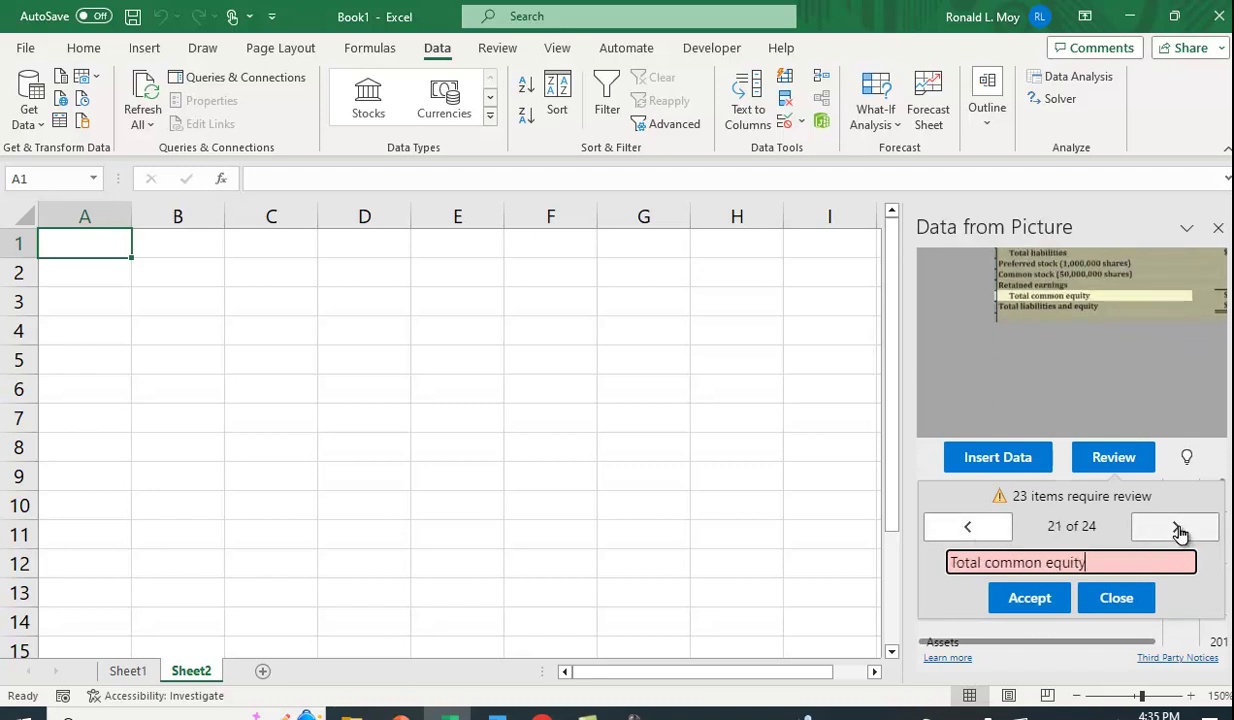
left_click(1179, 531)
left_click(1179, 531)
left_click(1179, 531)
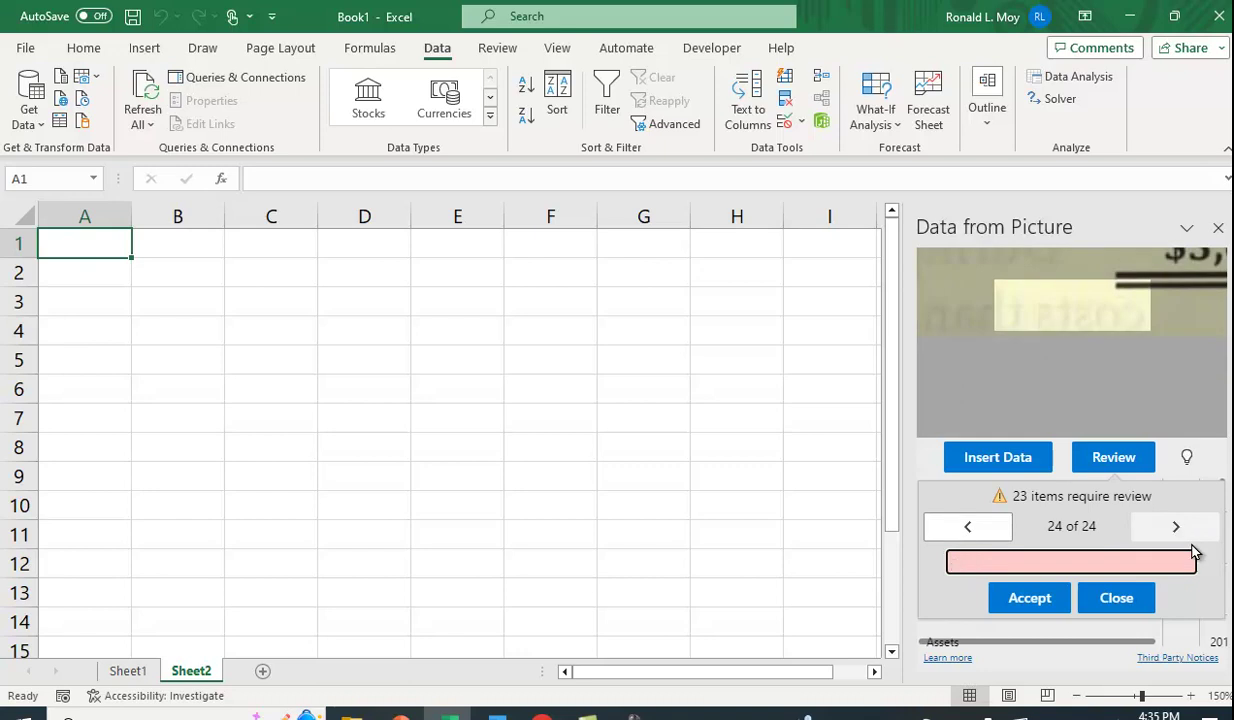
Accept the blank and remaining items, reaching item 24 of 24 with 22 still flagged.
left_click(1005, 597)
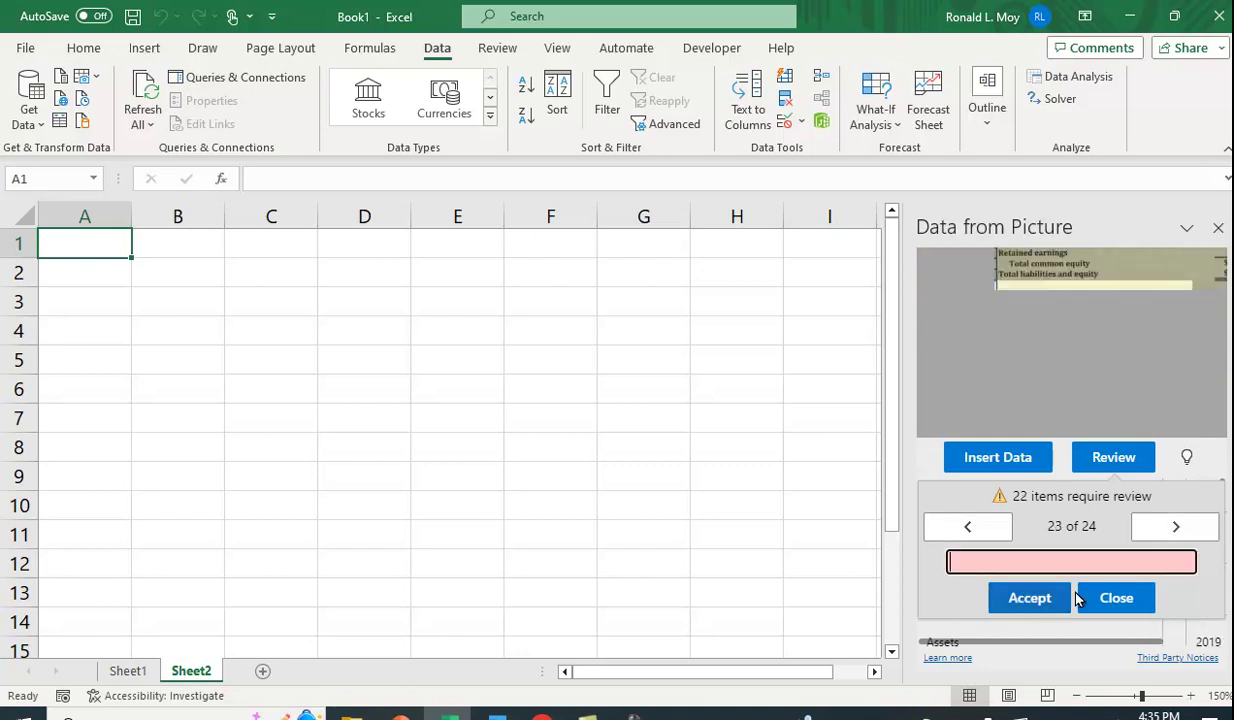
left_click(1173, 535)
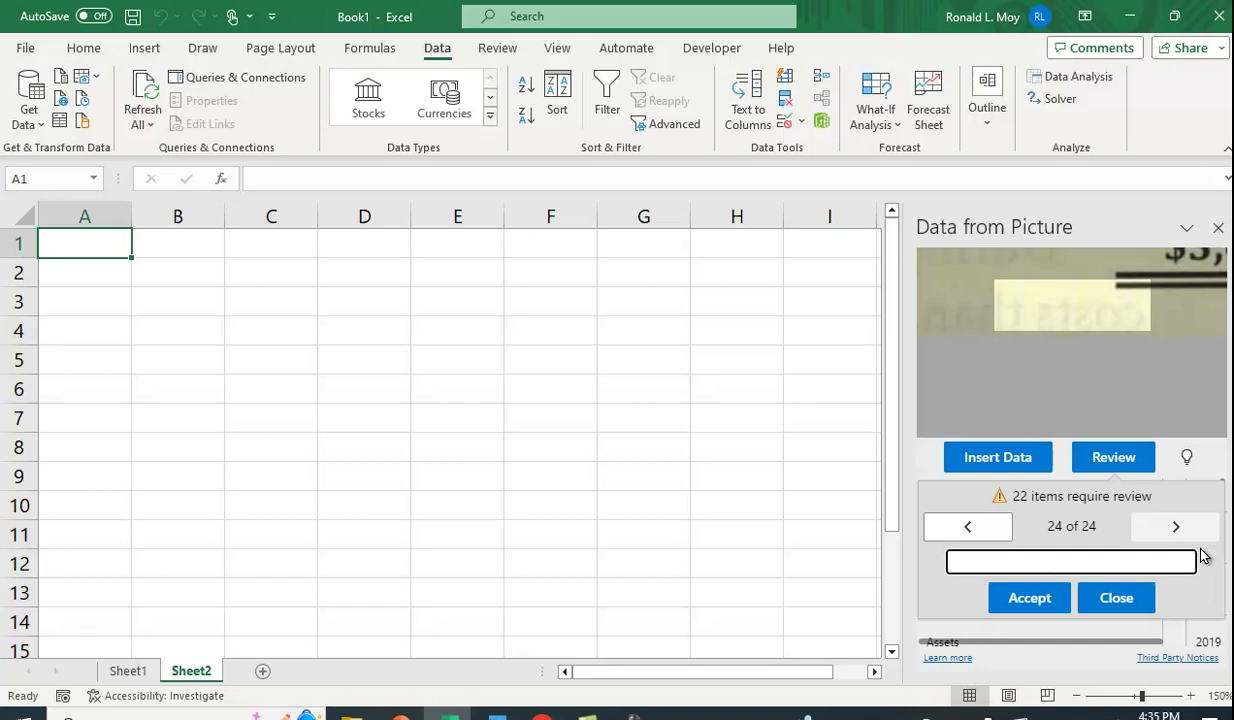
left_click(1018, 605)
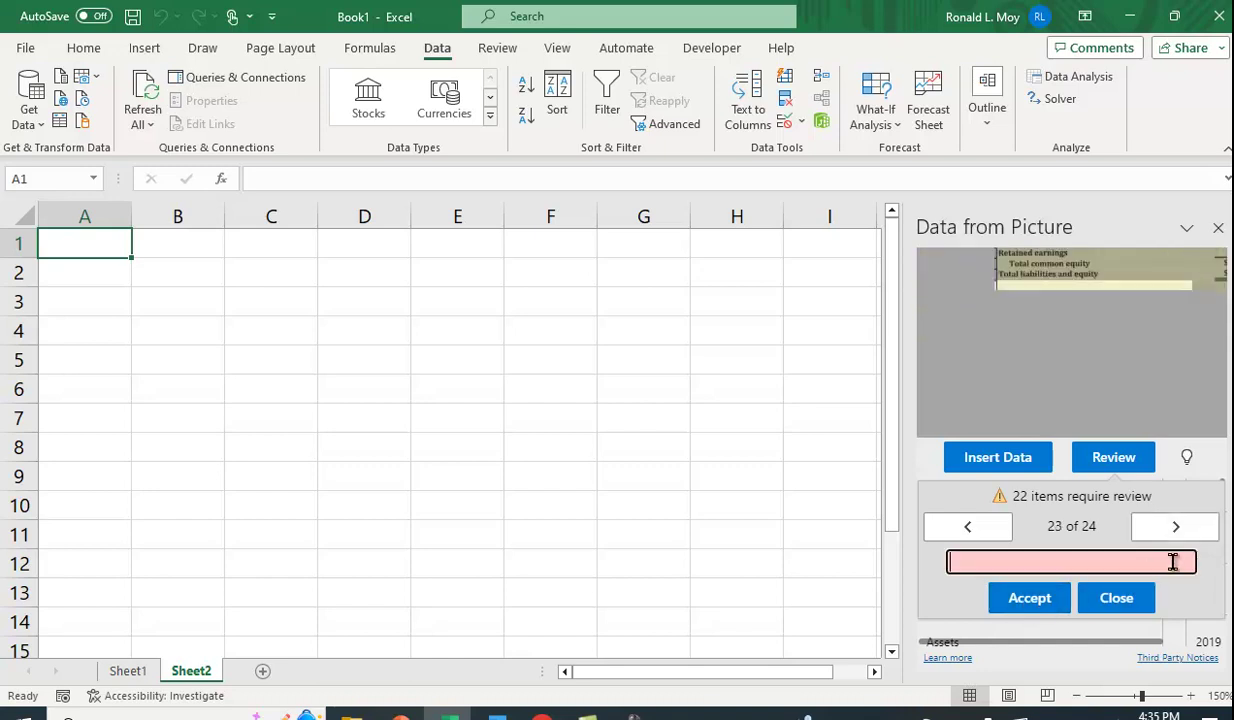
left_click(1190, 535)
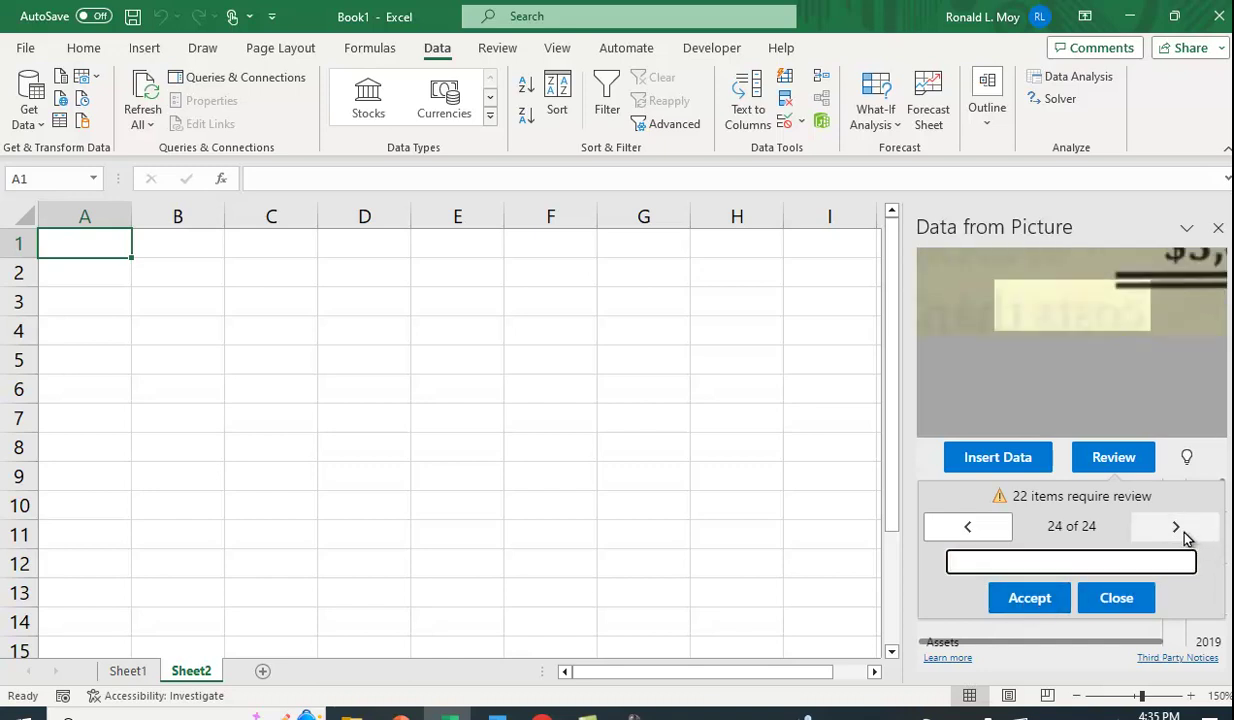
Go back through the extracted items to item 1.
left_click(956, 535)
left_click(957, 535)
left_click(956, 534)
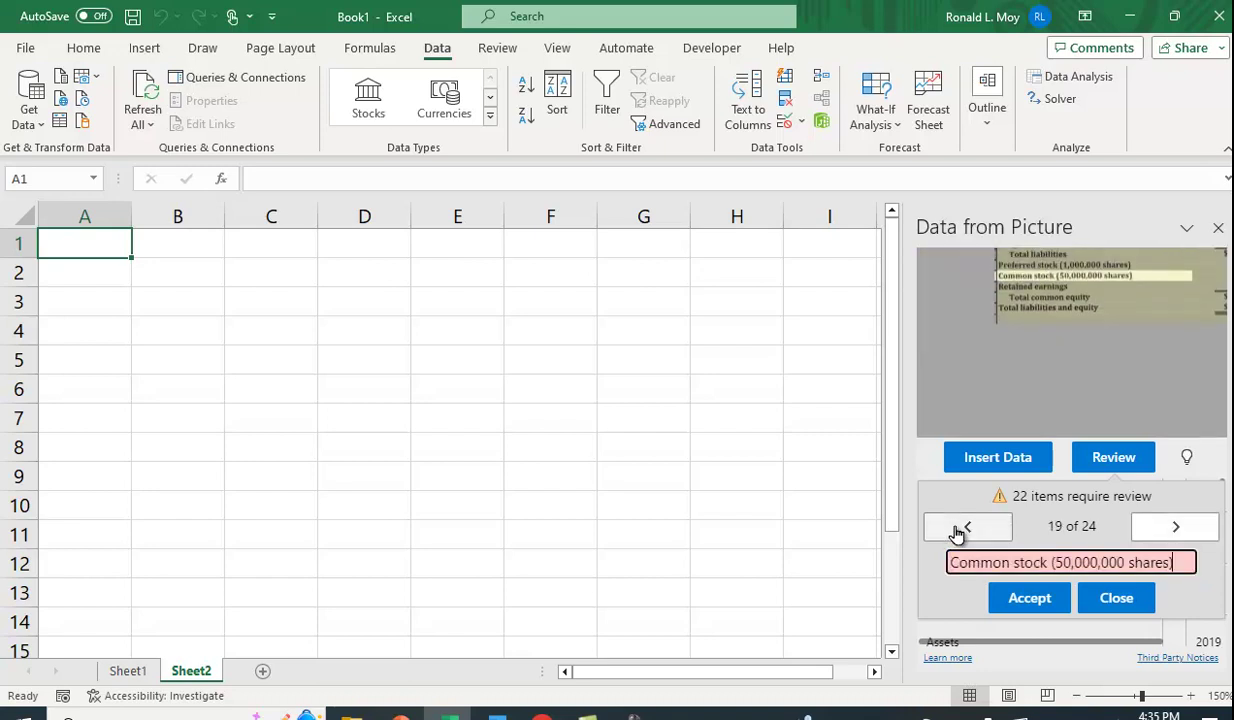
left_click(955, 533)
left_click(953, 530)
left_click(952, 529)
left_click(947, 526)
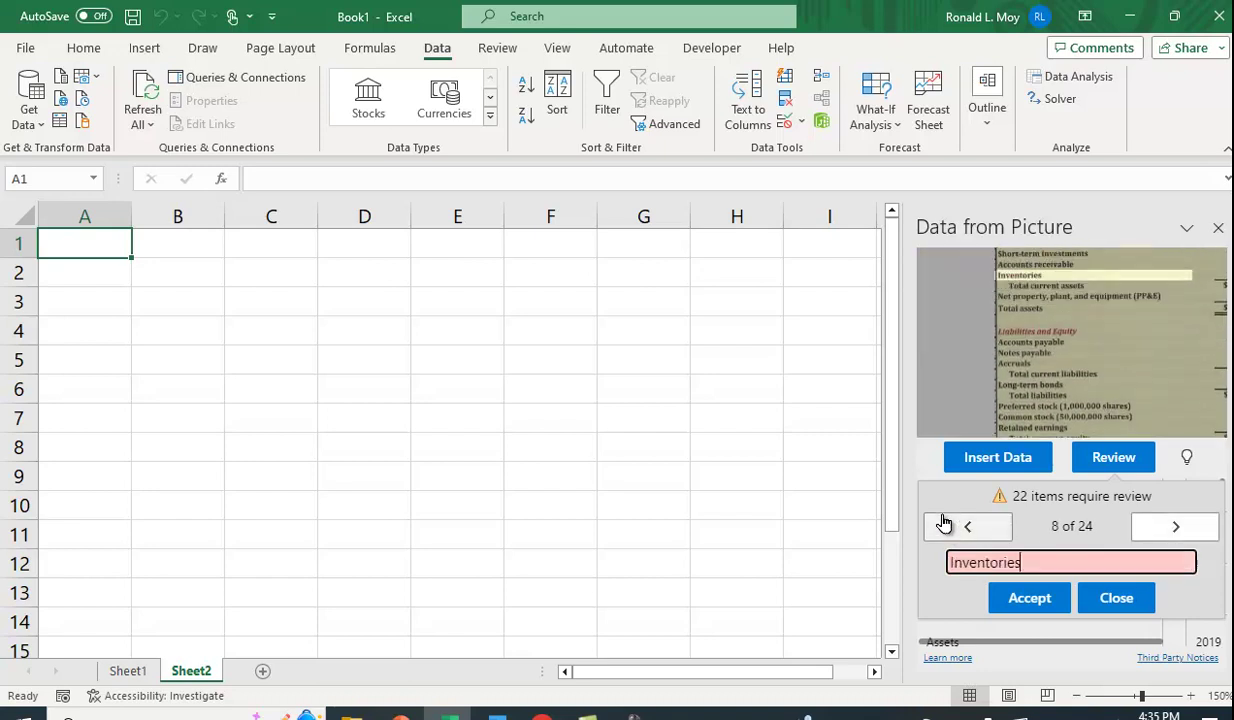
left_click(945, 524)
left_click(942, 522)
left_click(940, 519)
left_click(941, 516)
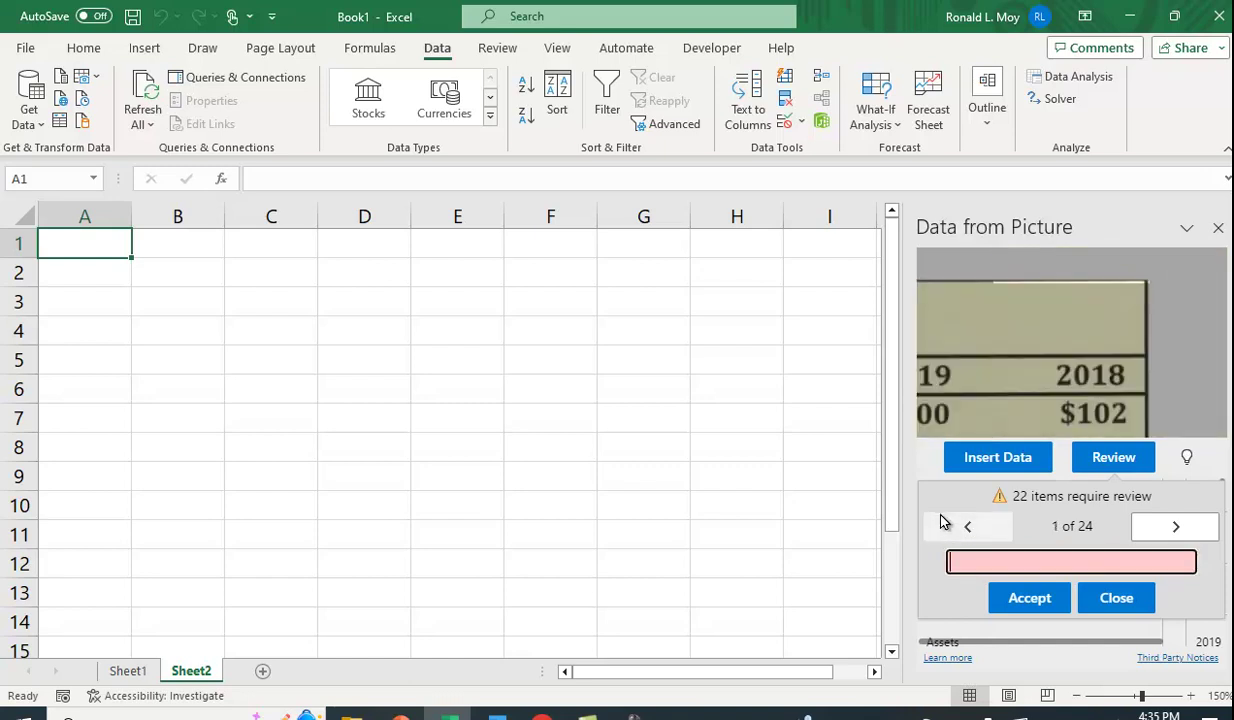
Accept the first item and the 'MicroDrive Inc. December 31 Balance Sheets' title.
left_click(1028, 600)
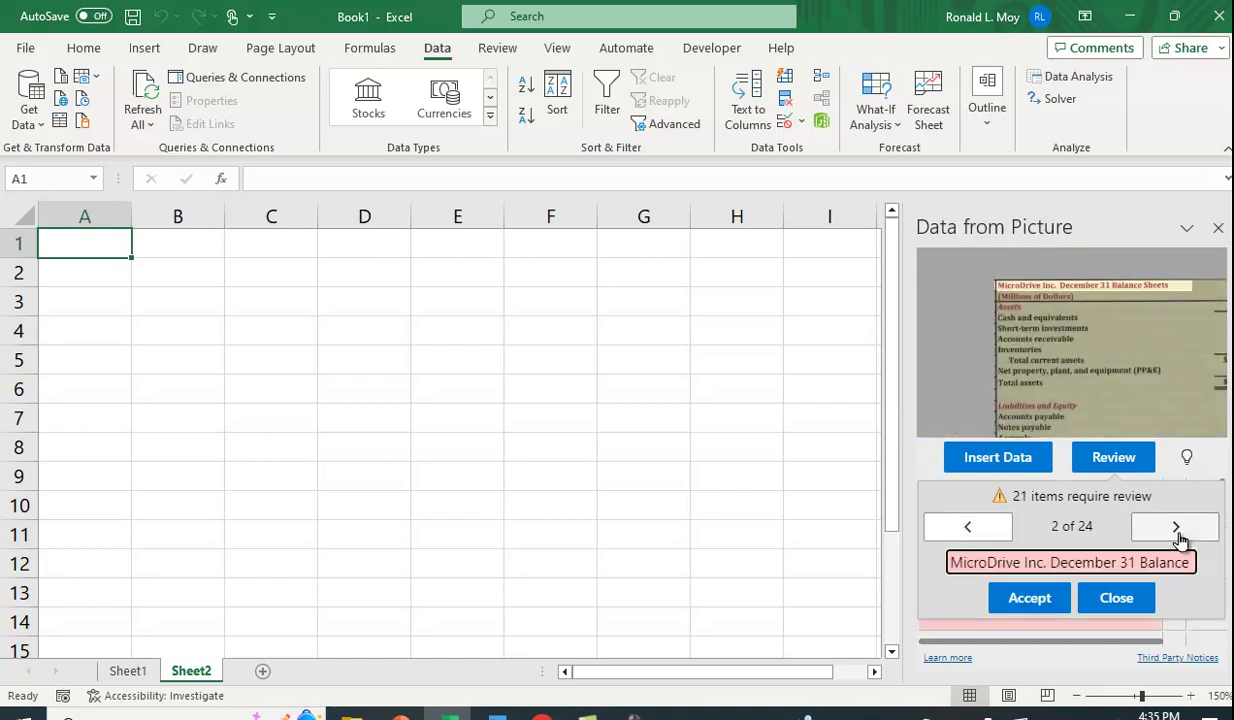
left_click(1177, 530)
left_click(968, 527)
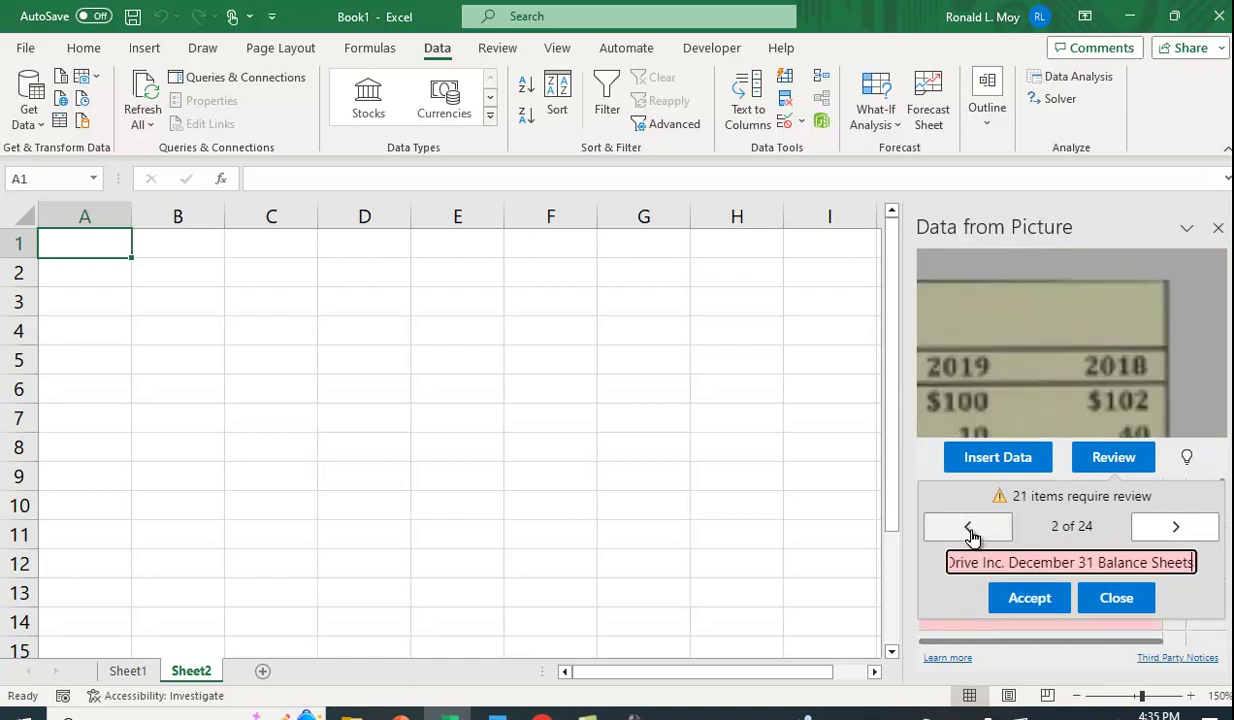
left_click(1033, 600)
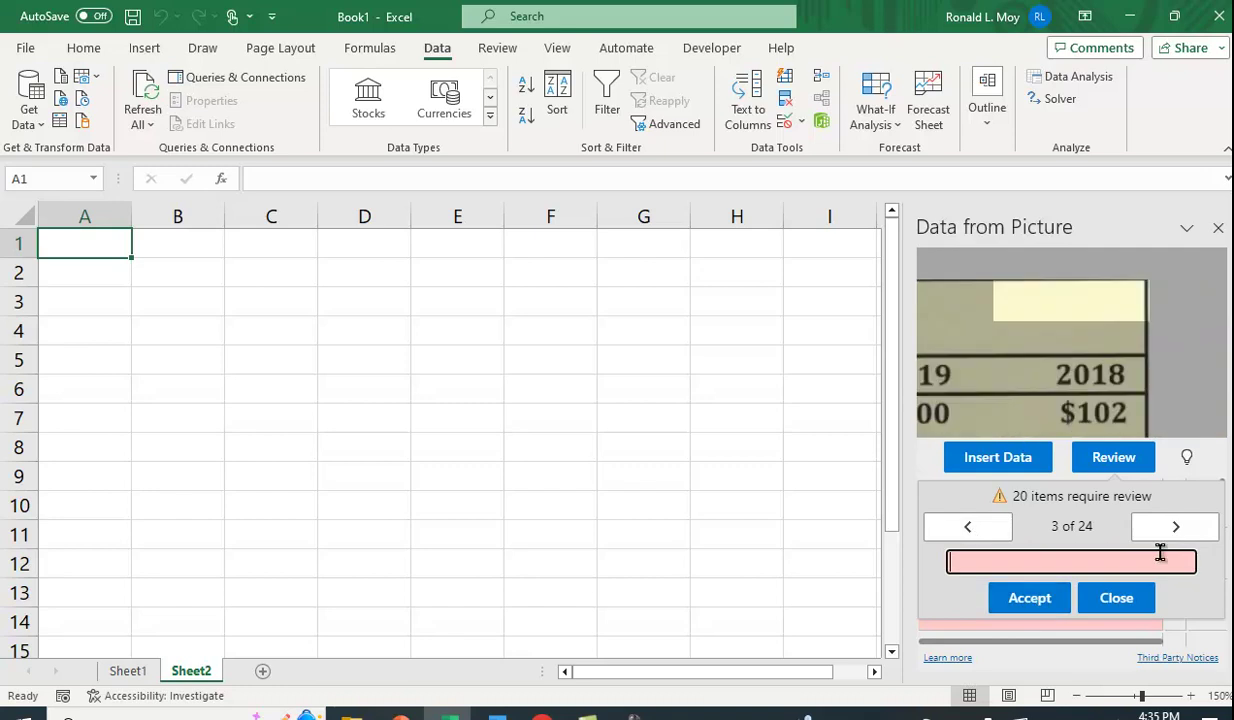
Accept each remaining extracted row label and flagged item as read.
left_click(1027, 600)
left_click(1029, 600)
left_click(1029, 600)
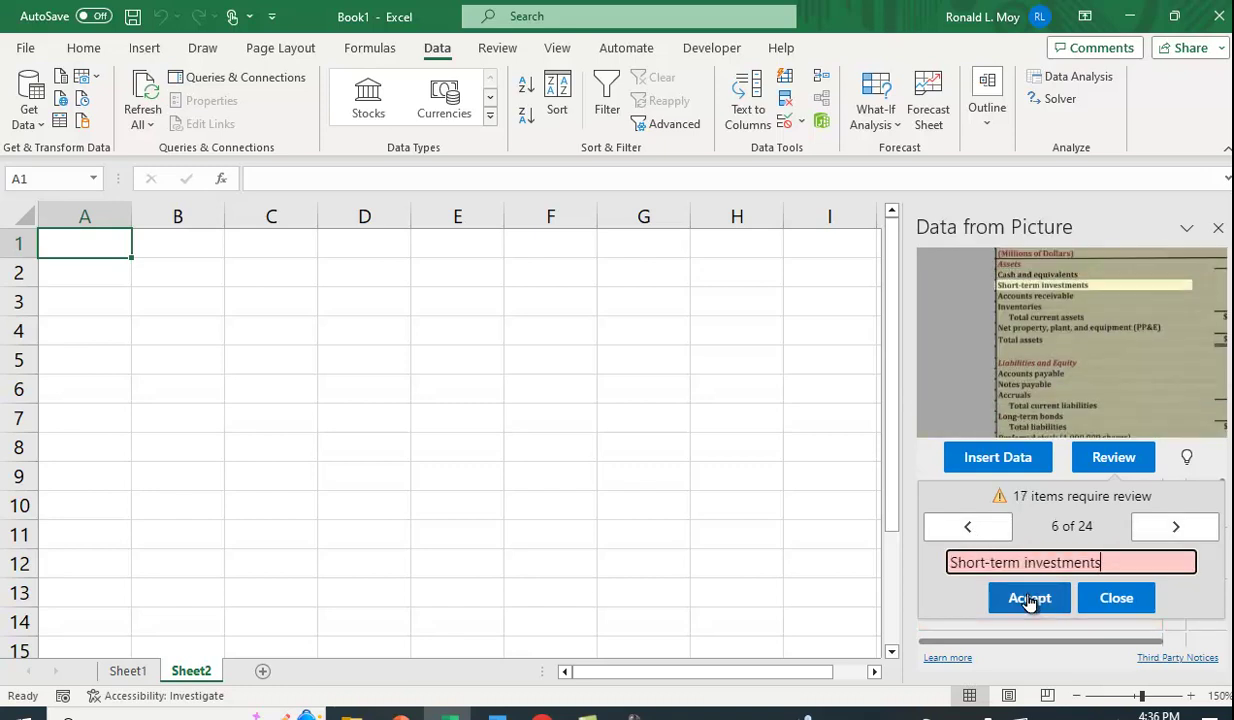
left_click(1029, 600)
left_click(1029, 600)
left_click(1029, 600)
left_click(1029, 600)
left_click(1029, 600)
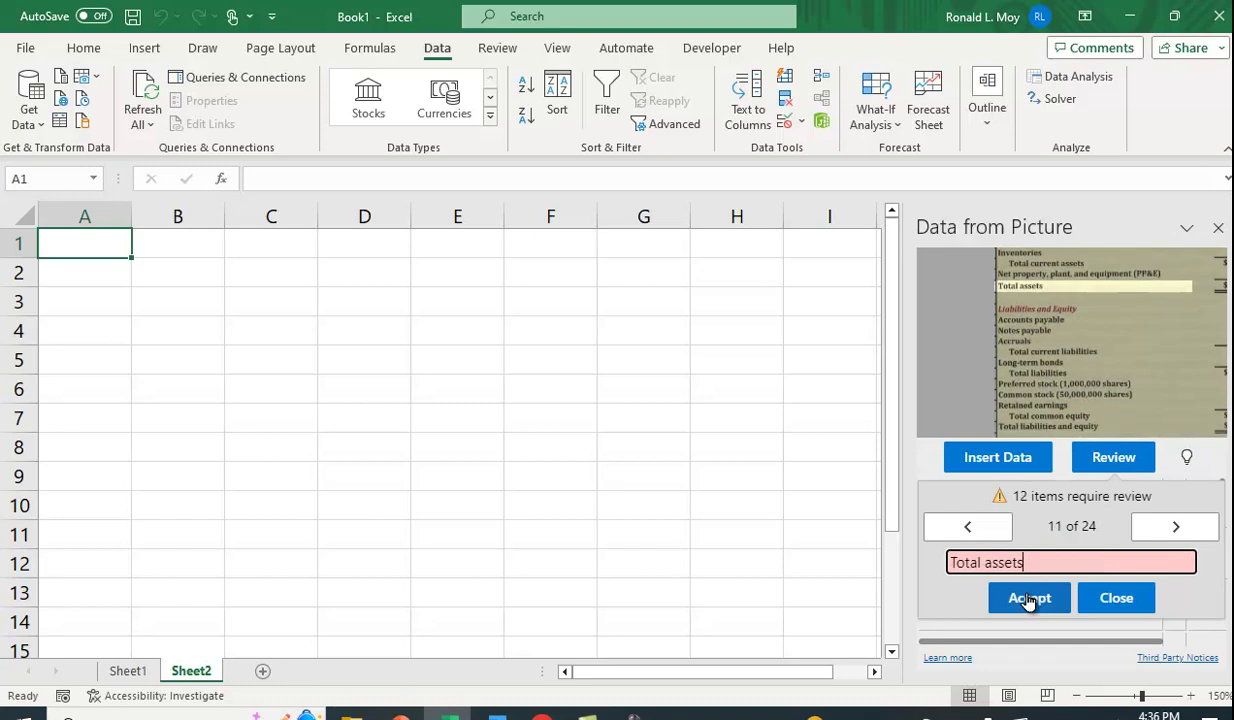
left_click(1027, 599)
left_click(1025, 599)
left_click(1023, 598)
left_click(1022, 598)
left_click(1022, 598)
left_click(1022, 598)
left_click(1022, 598)
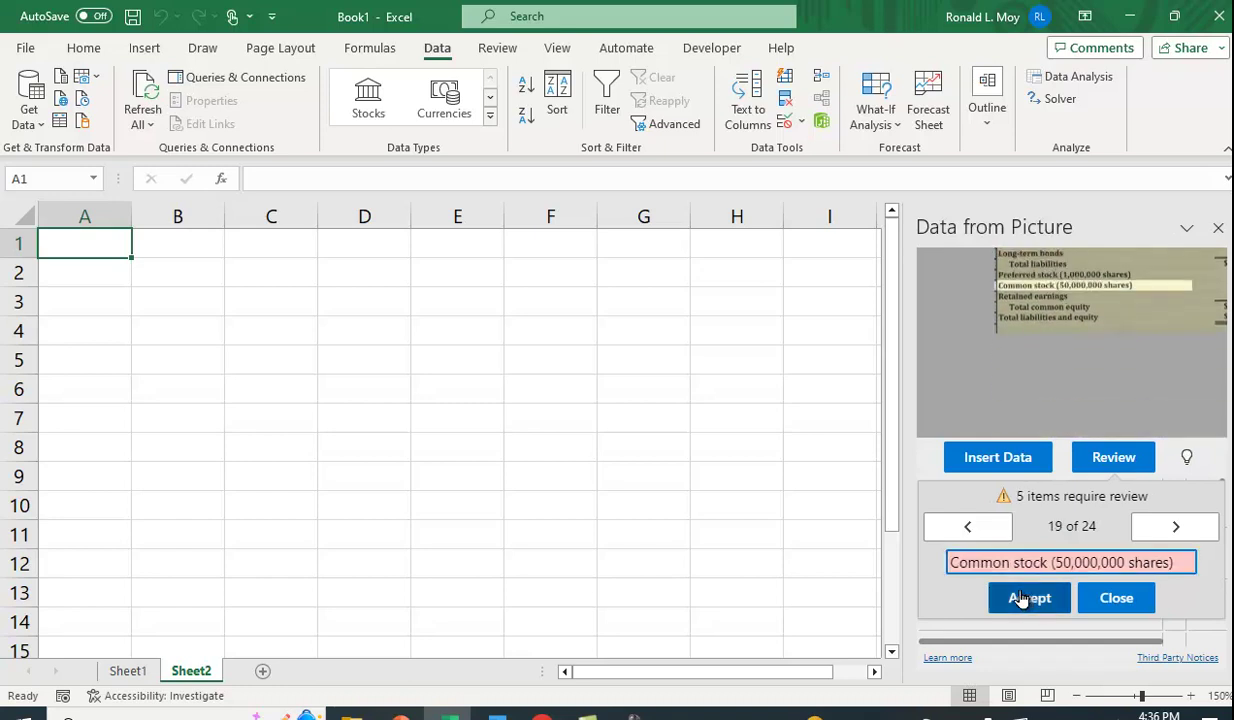
left_click(1022, 596)
left_click(1022, 596)
left_click(1022, 596)
left_click(1025, 600)
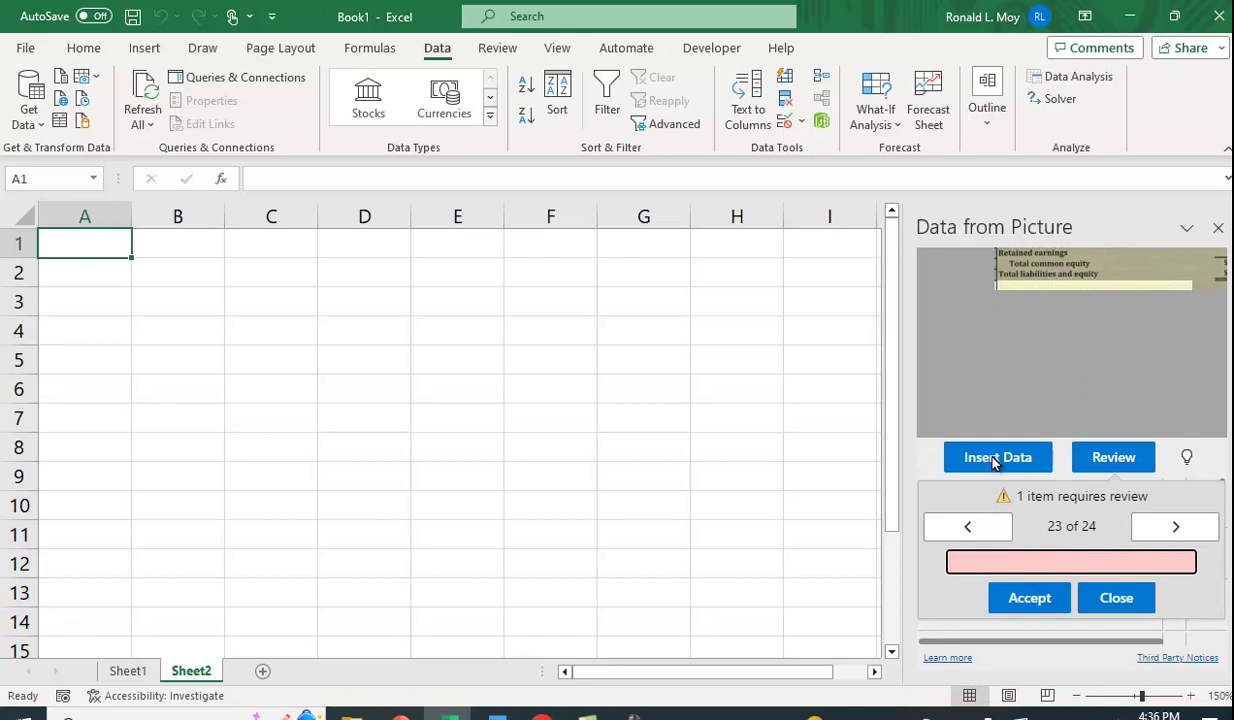
Insert the extracted data into Sheet2, inserting anyway despite one unreviewed item.
left_click(957, 460)
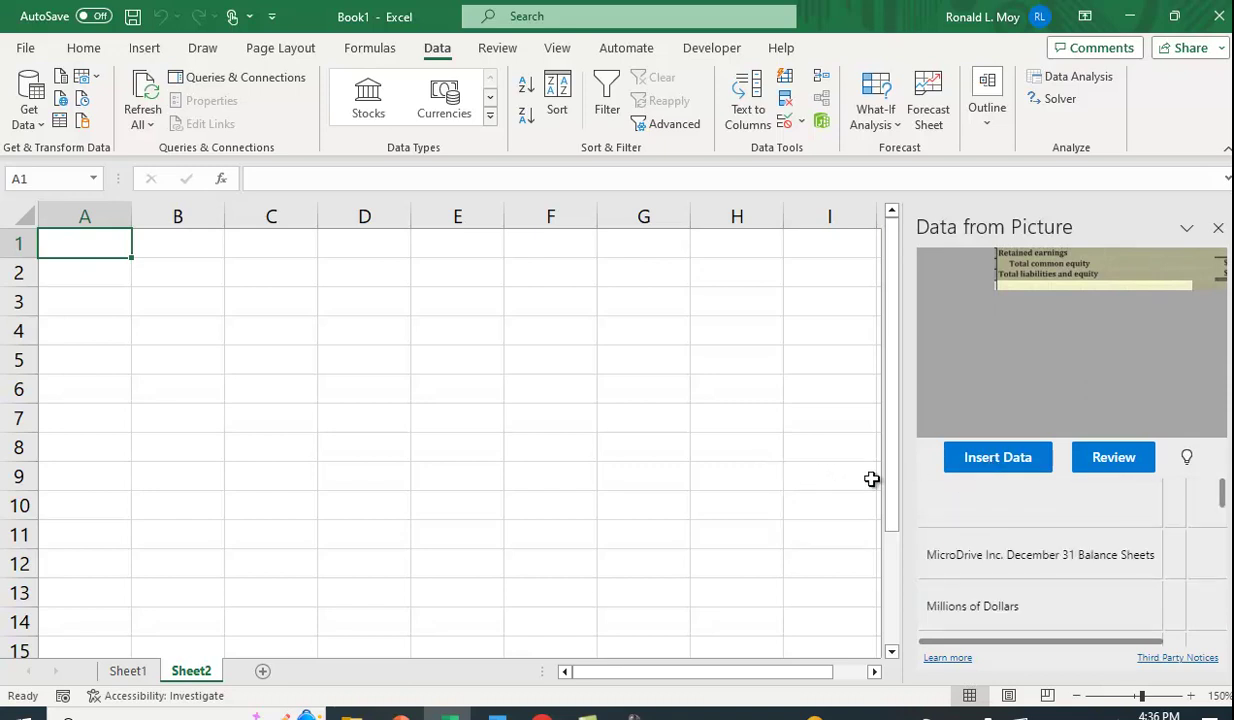
left_click(1005, 469)
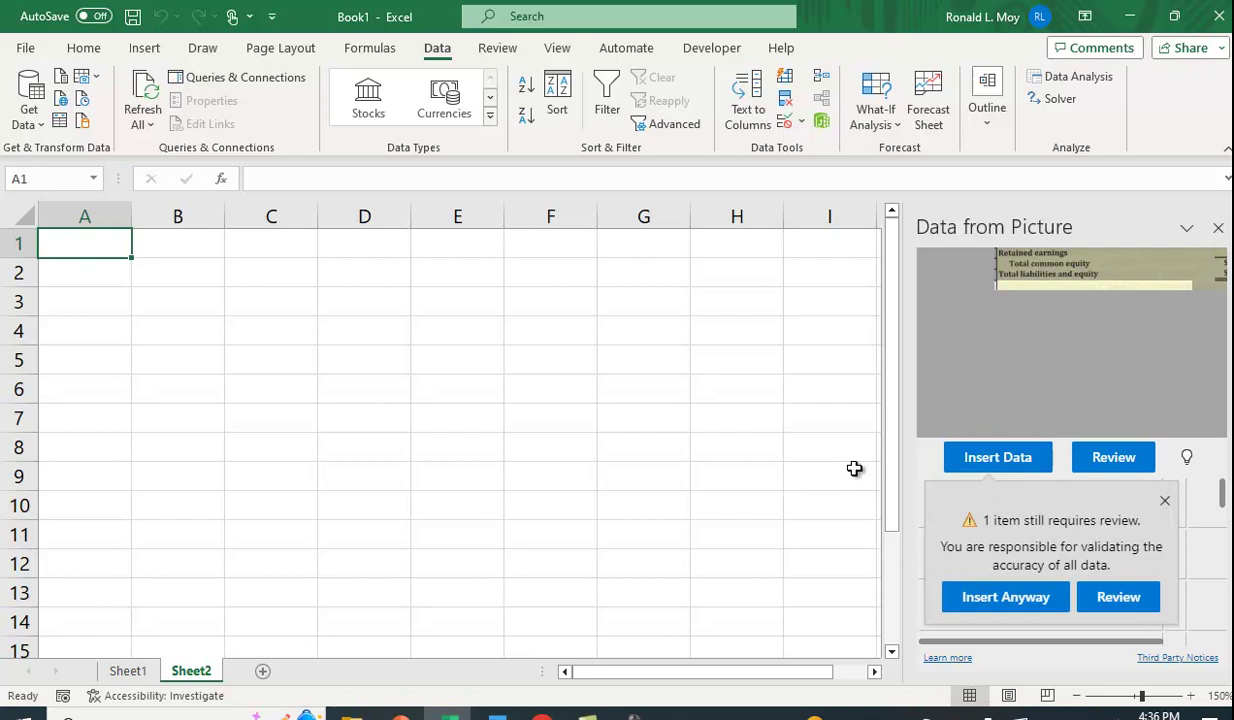
left_click(1005, 598)
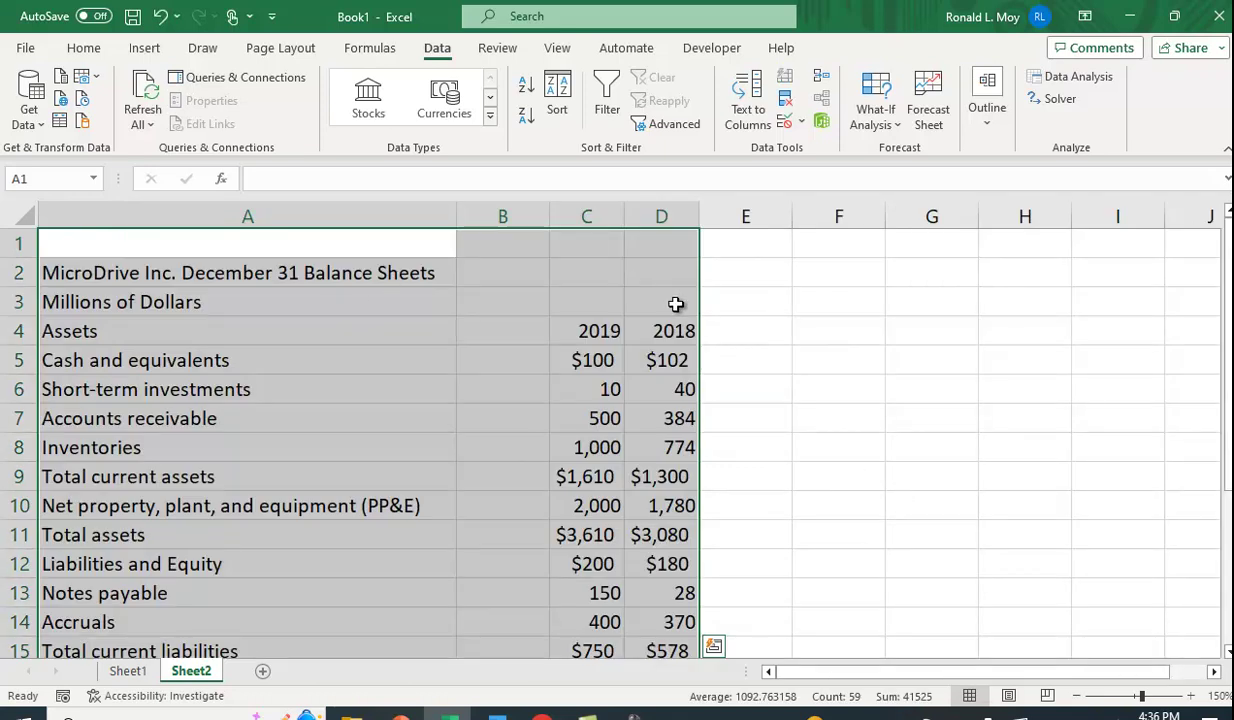
Insert two blank rows above the Liabilities and Equity row.
left_click(823, 378)
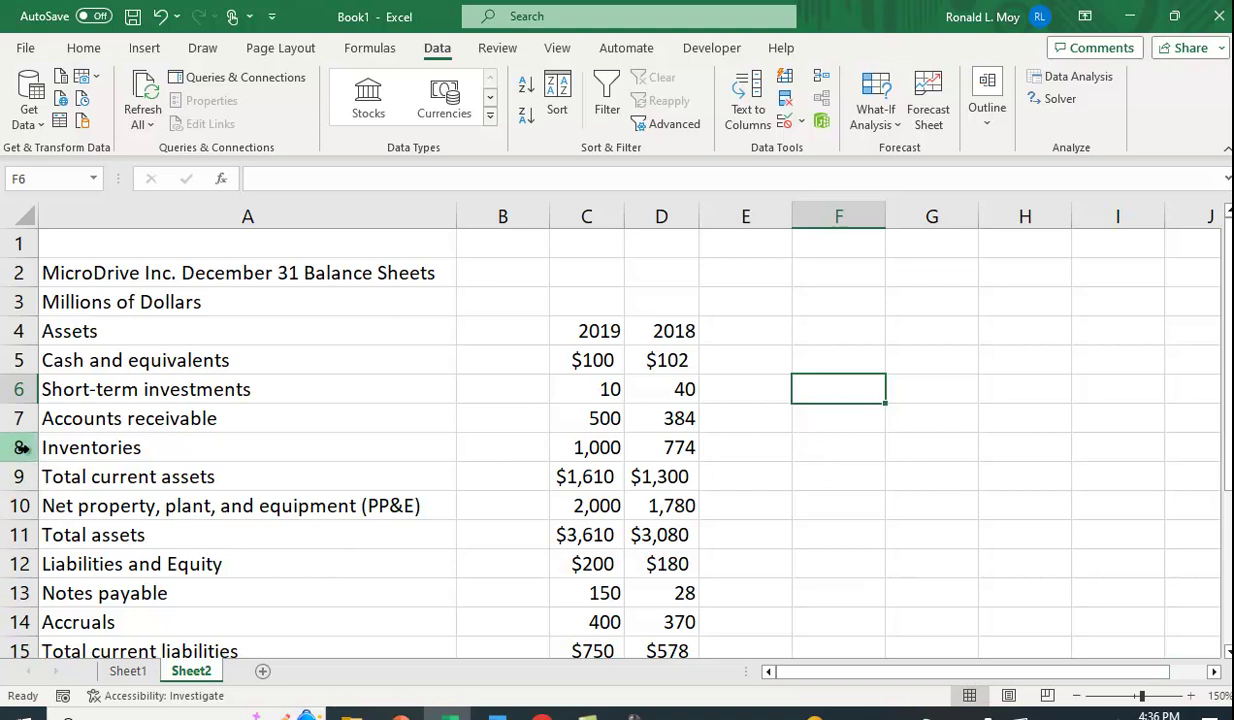
left_click(20, 561)
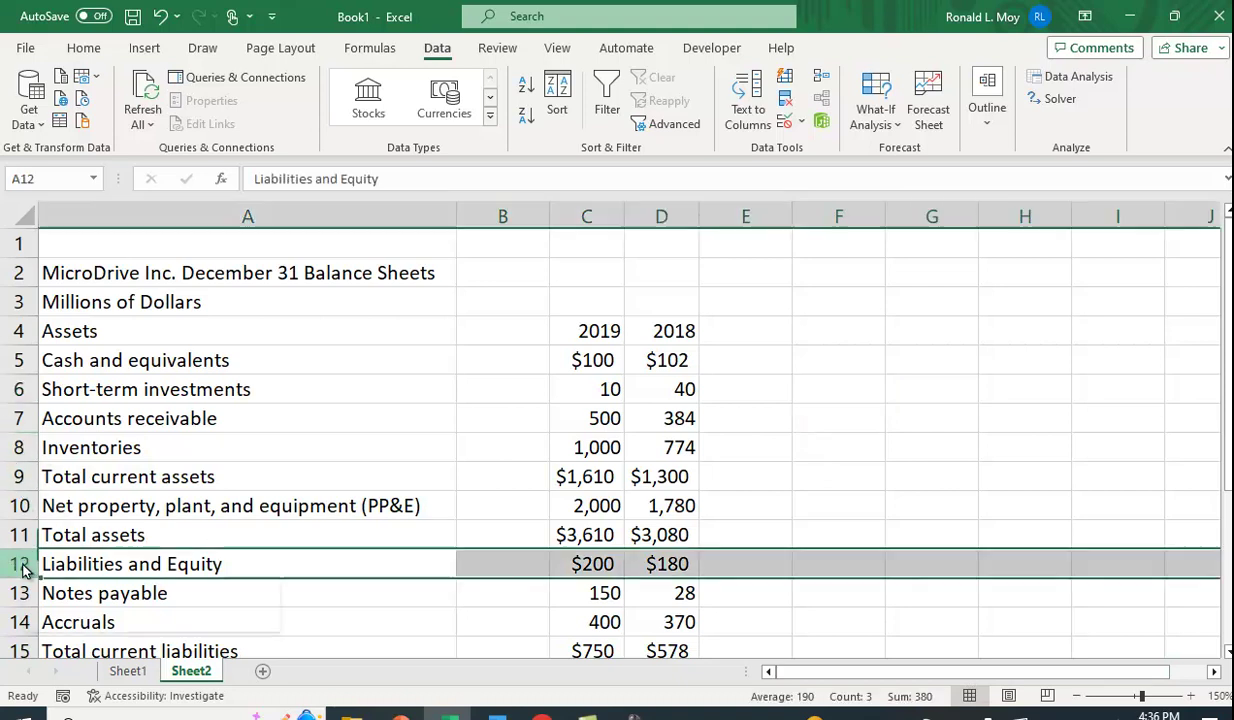
right_click(20, 561)
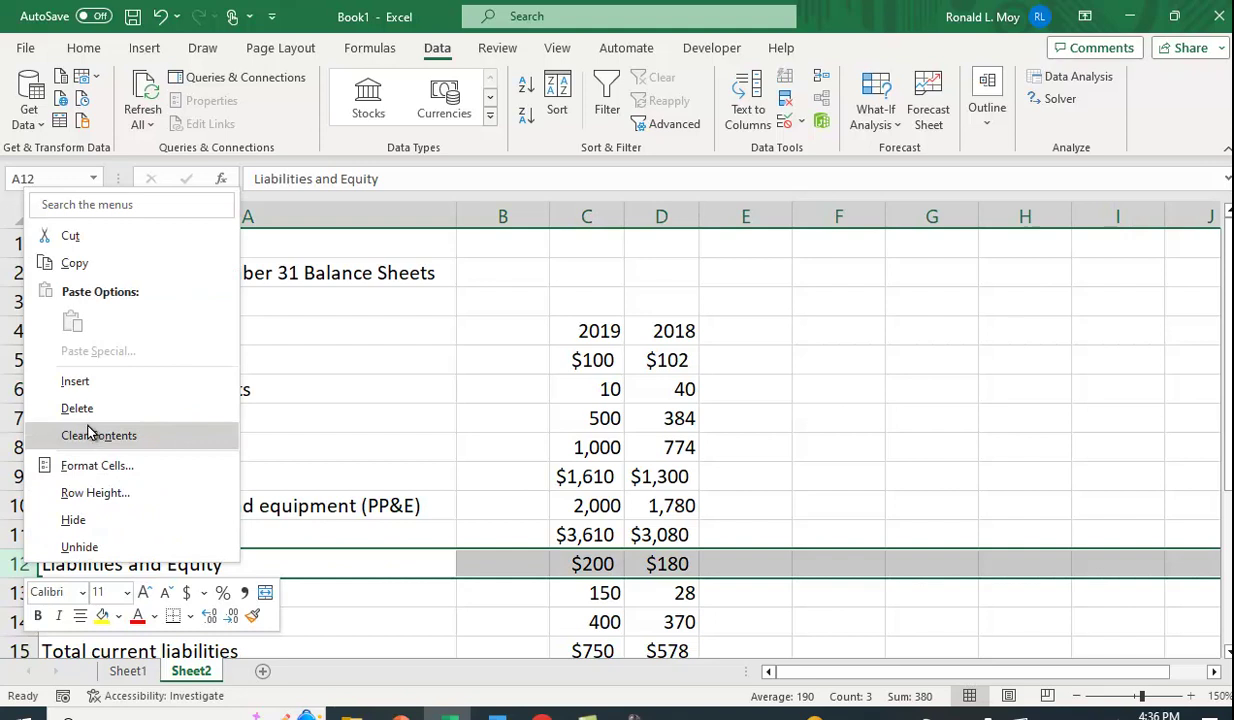
left_click(77, 384)
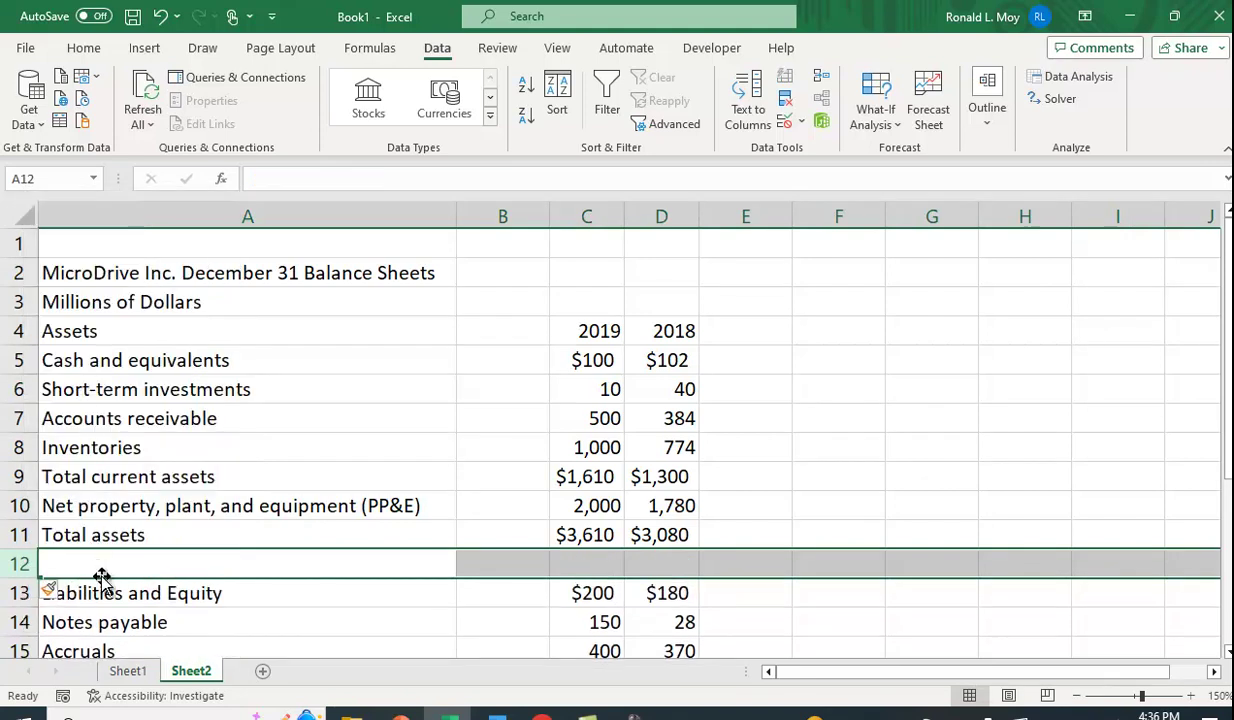
right_click(17, 563)
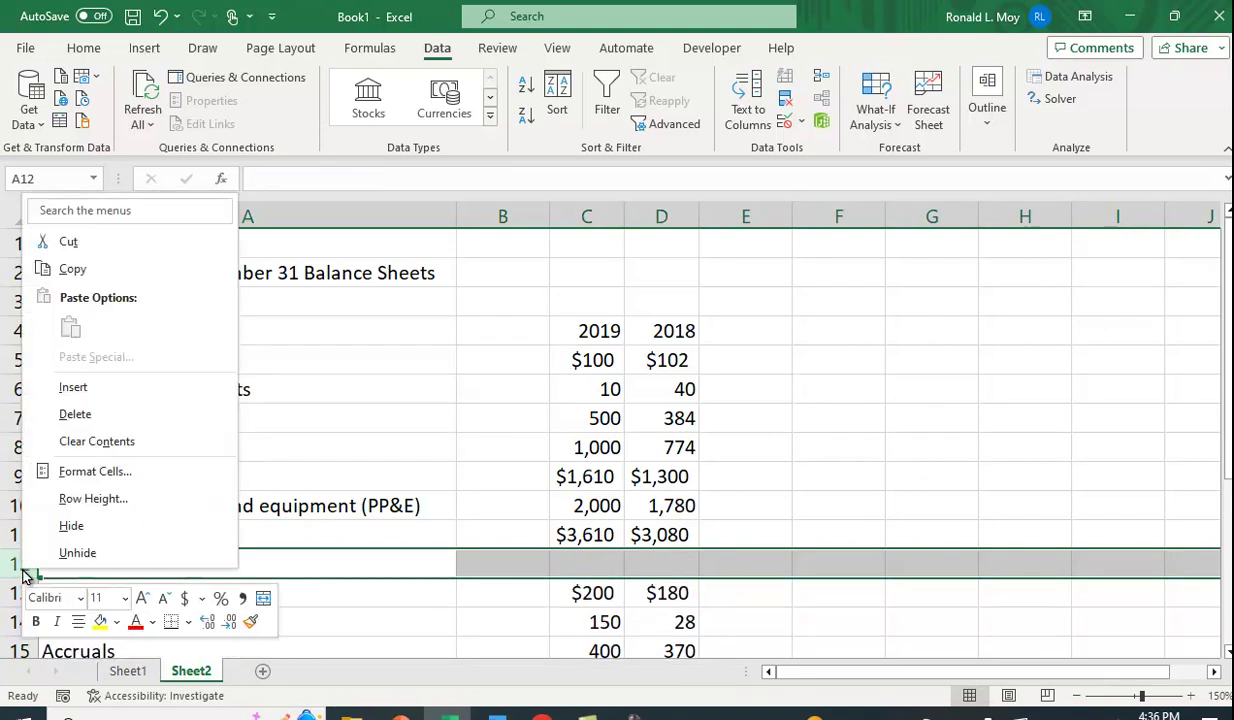
left_click(78, 393)
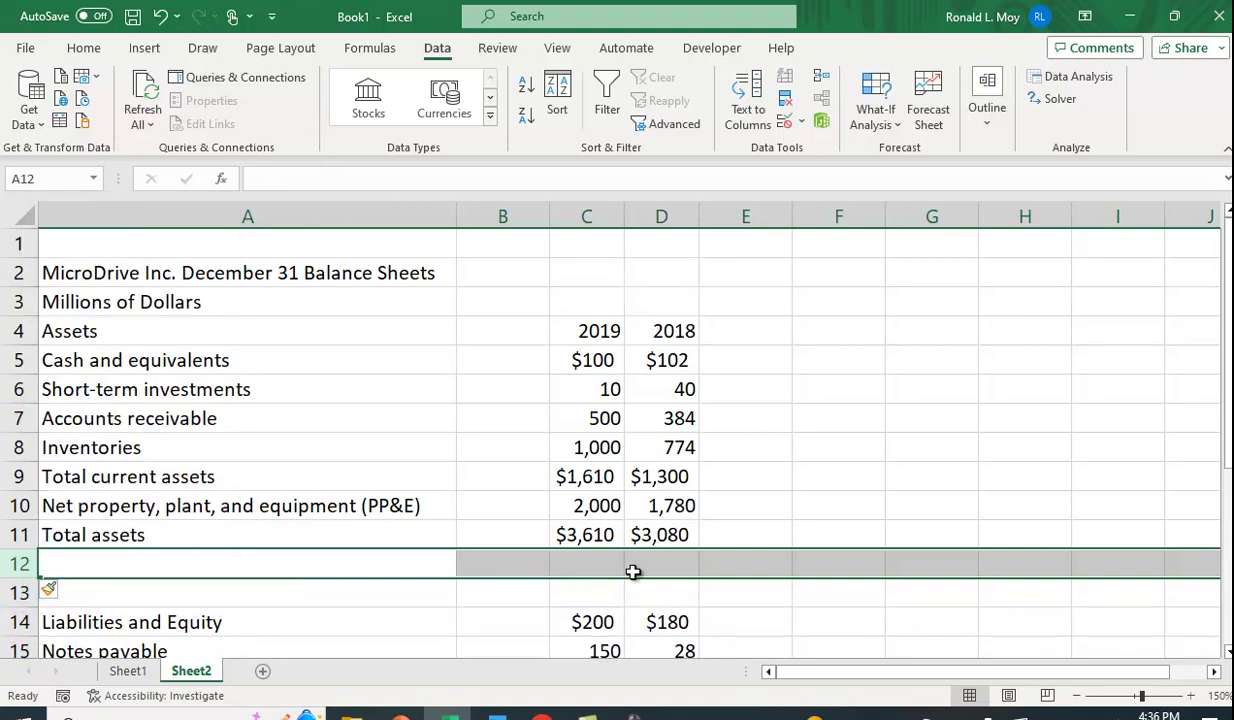
Cut the Liabilities and Equity heading from A14 and paste it into A13.
scroll(870, 571, "down", 1)
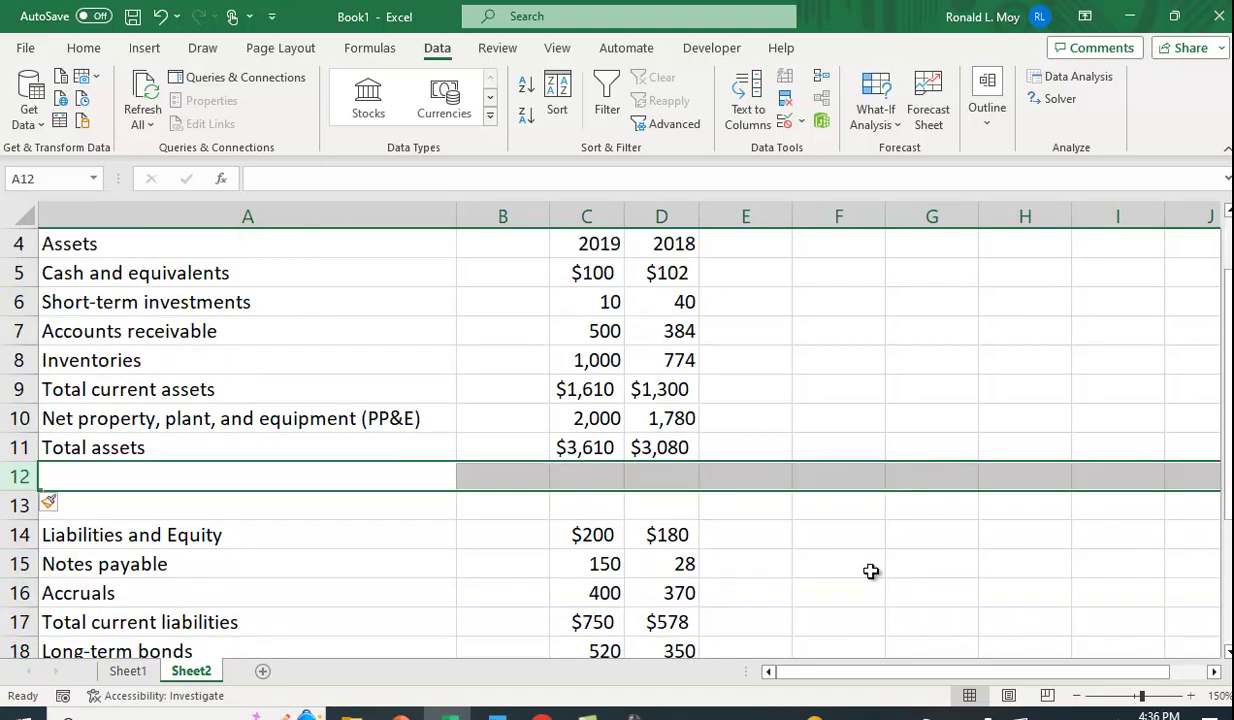
left_click(198, 533)
right_click(205, 538)
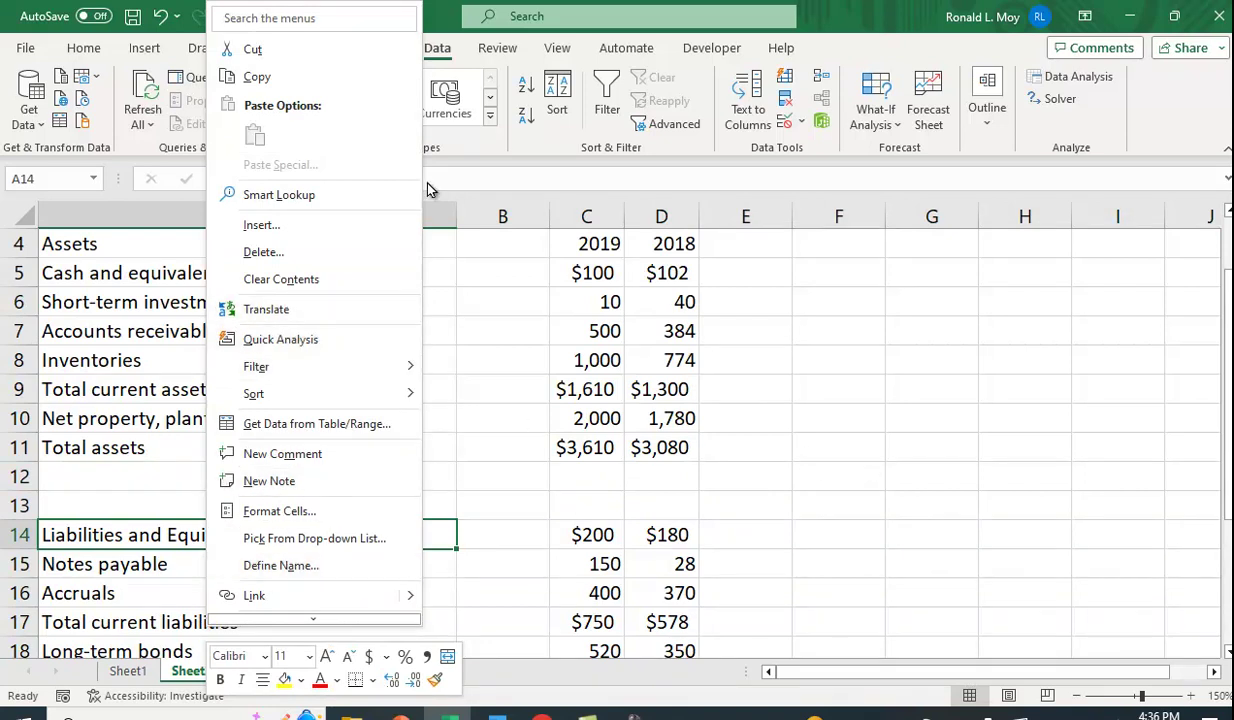
left_click(292, 50)
left_click(98, 500)
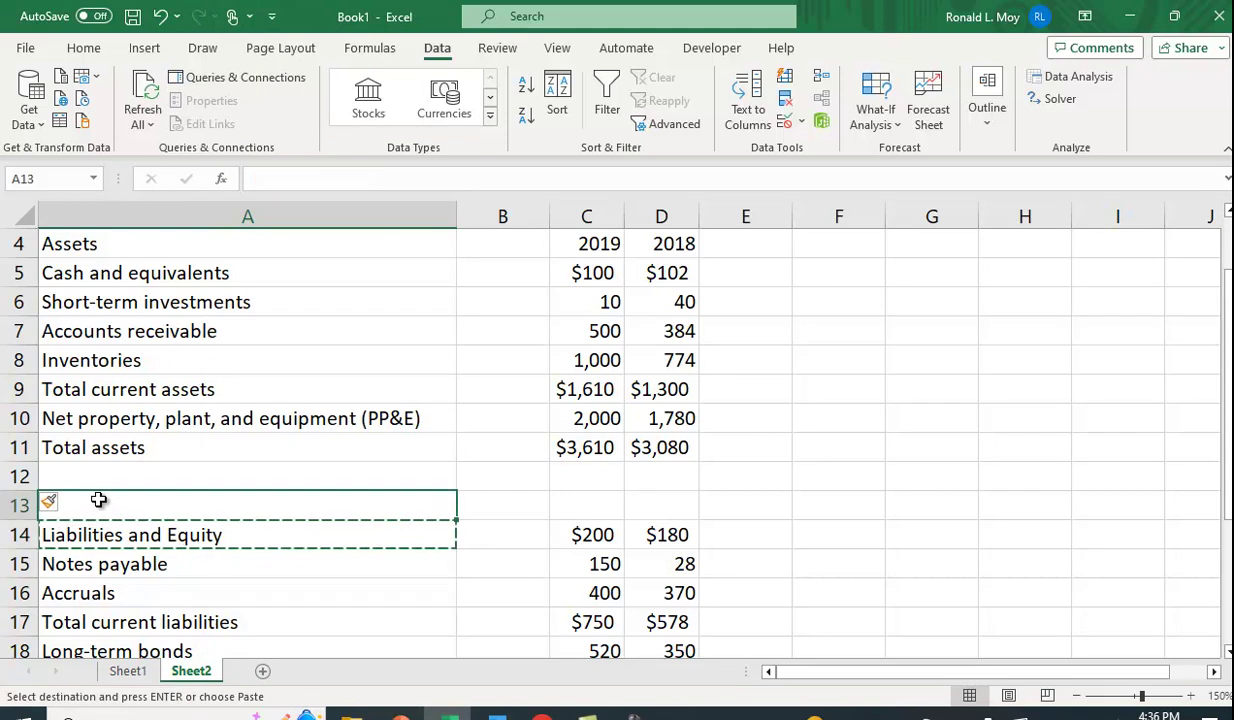
right_click(98, 500)
left_click(149, 229)
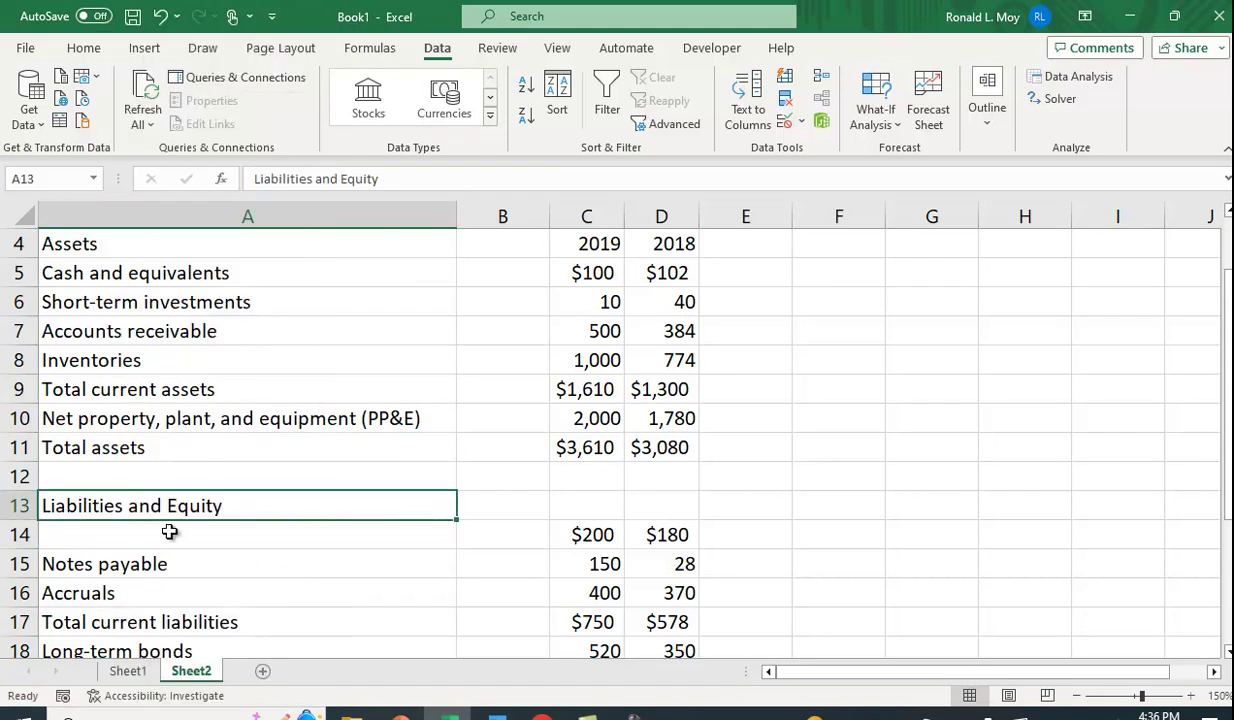
Label A14 'Accounts Payable' and check its $200 and $180 figures in C14 and D14.
left_click(153, 537)
type("Accounts Payable")
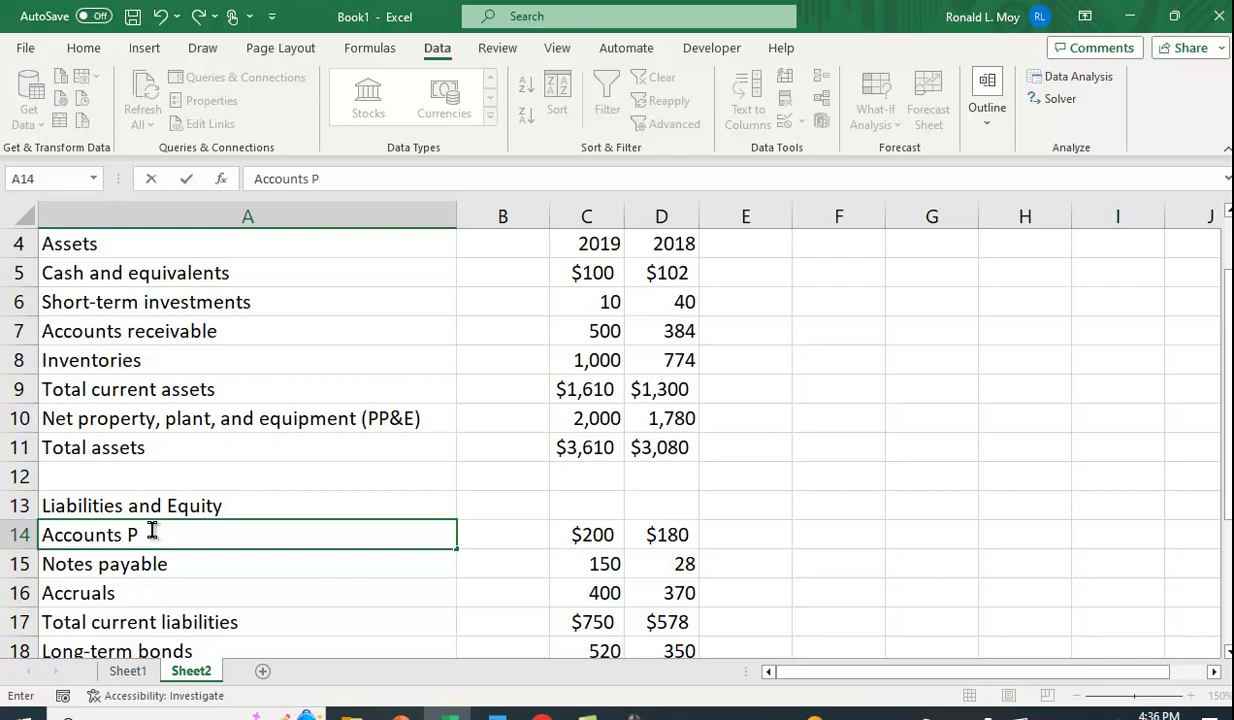
left_click(813, 482)
left_click(667, 527)
left_click(607, 525)
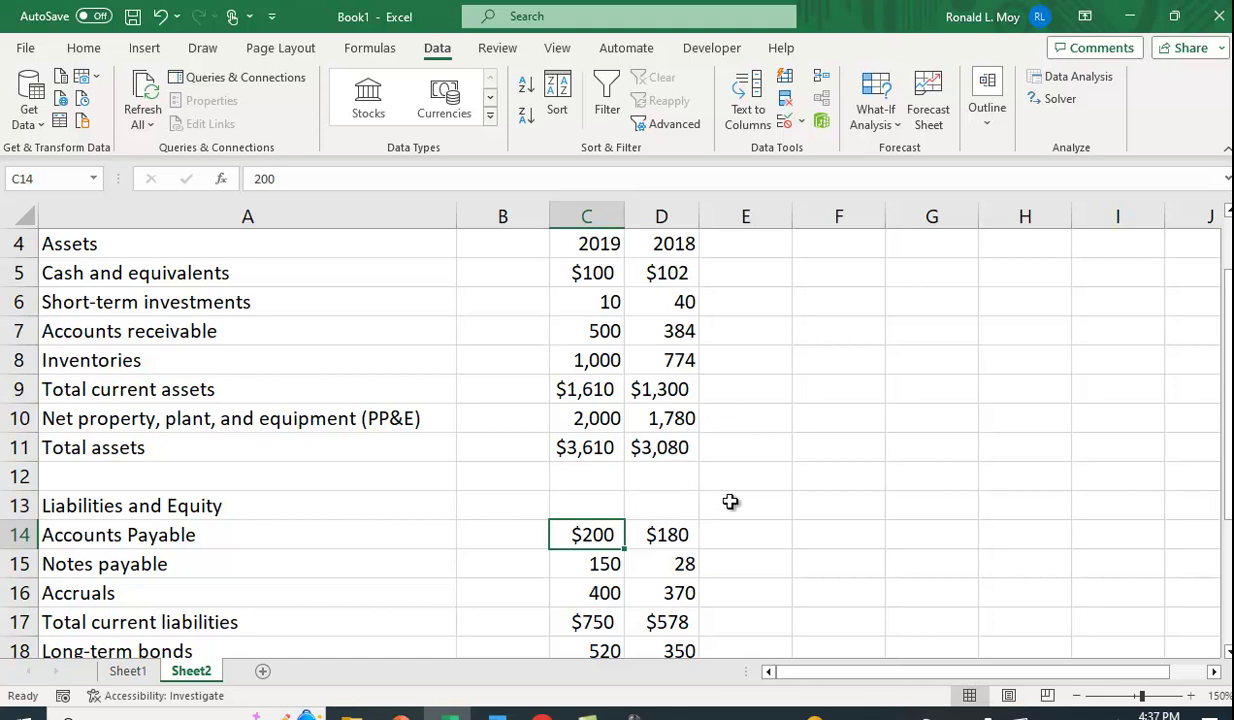
scroll(740, 480, "down", 1)
scroll(745, 472, "down", 2)
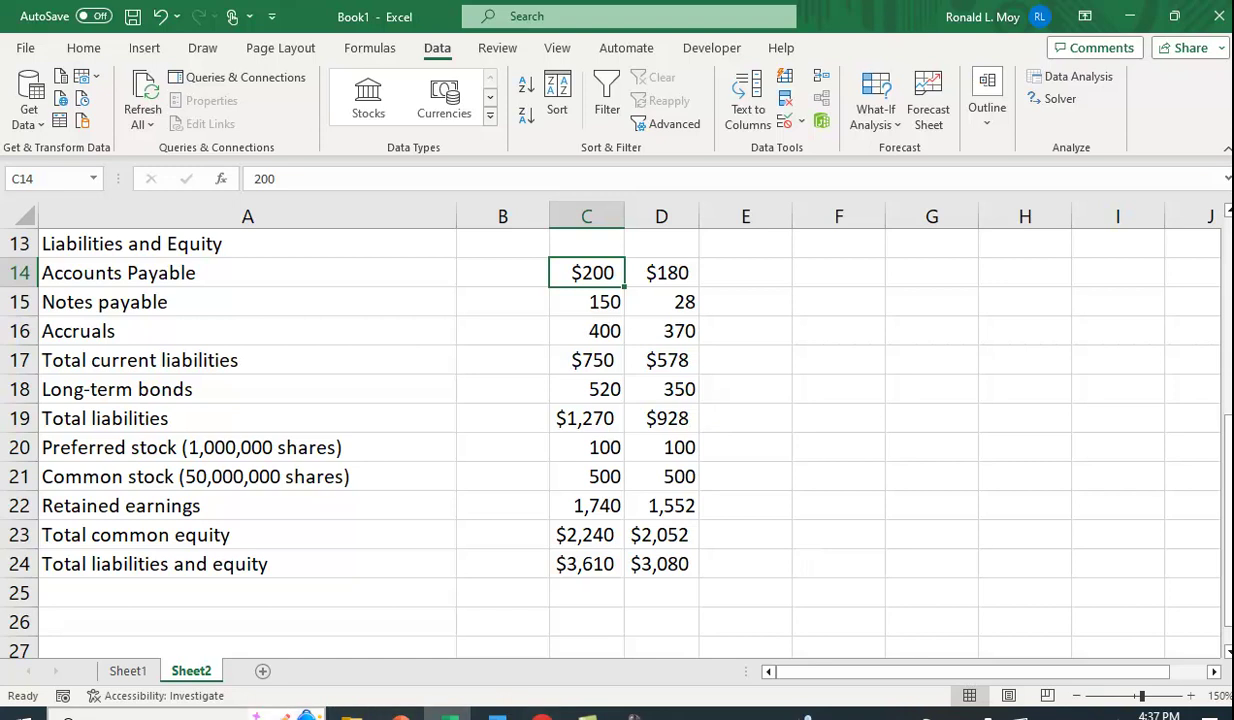
Open Balance Sheet.jpg from the Pictures folder in Photos, positioned to the right of Excel.
left_click(350, 716)
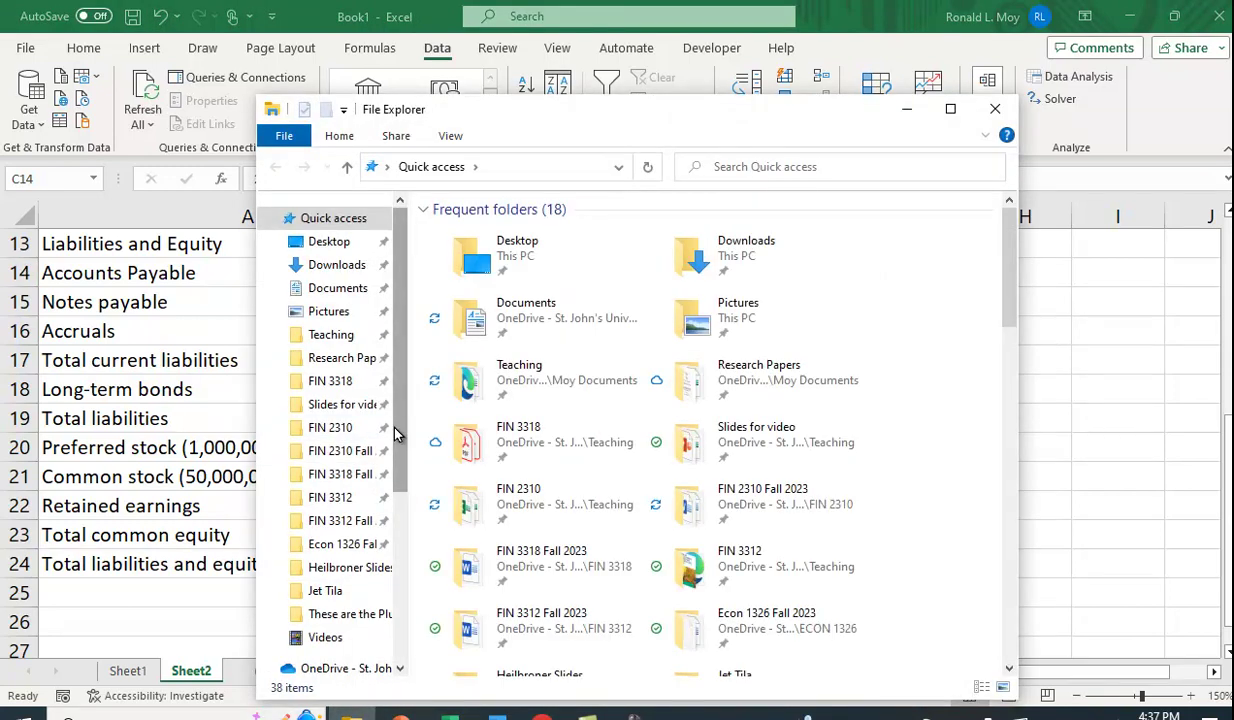
left_click(326, 313)
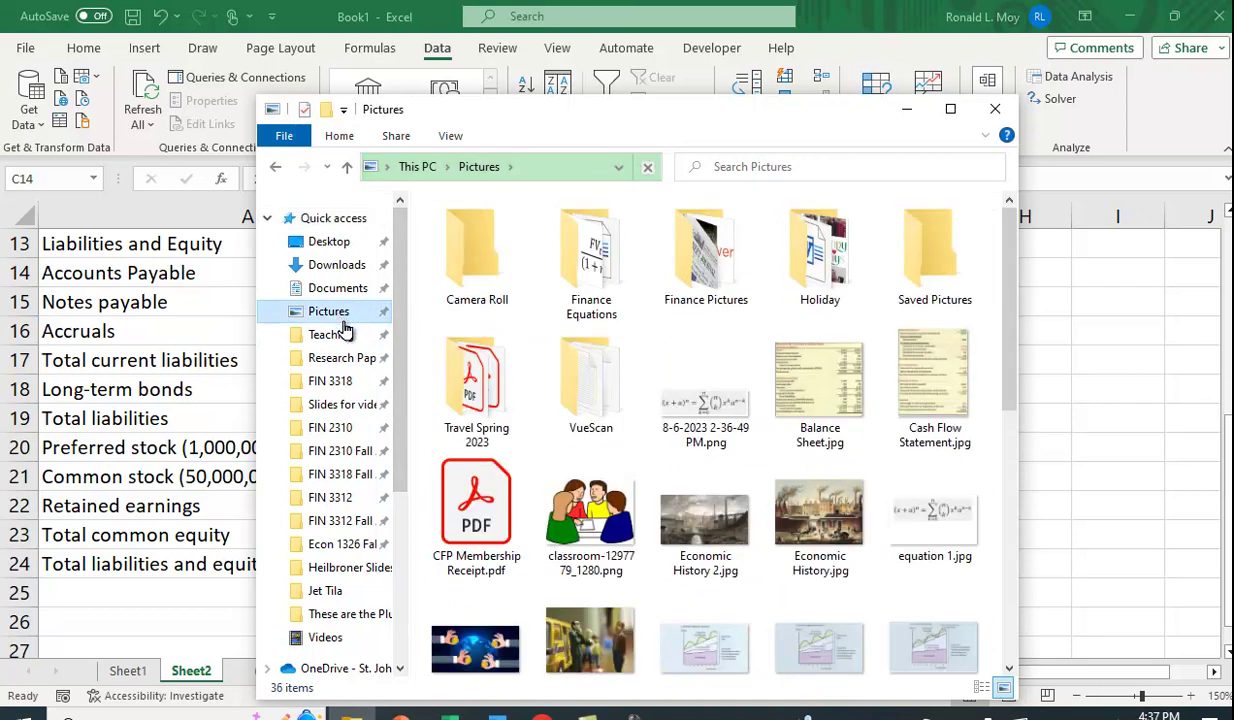
double_click(769, 362)
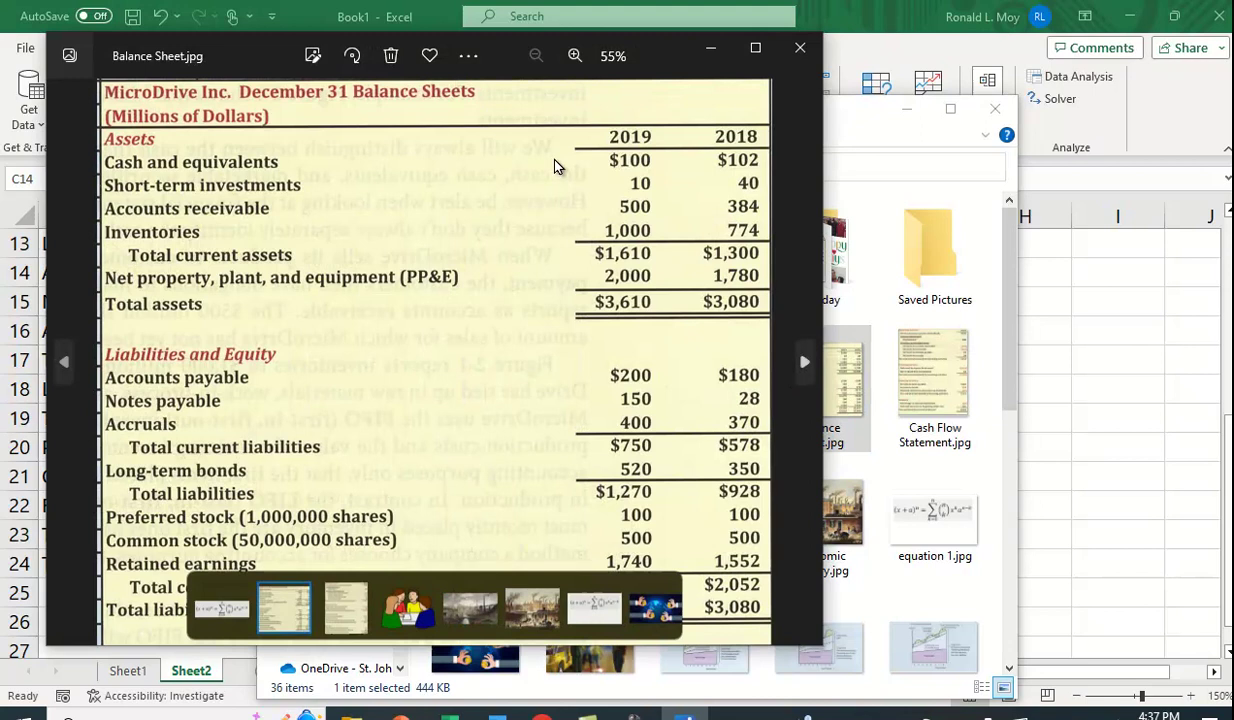
left_click_drag(252, 50, 704, 123)
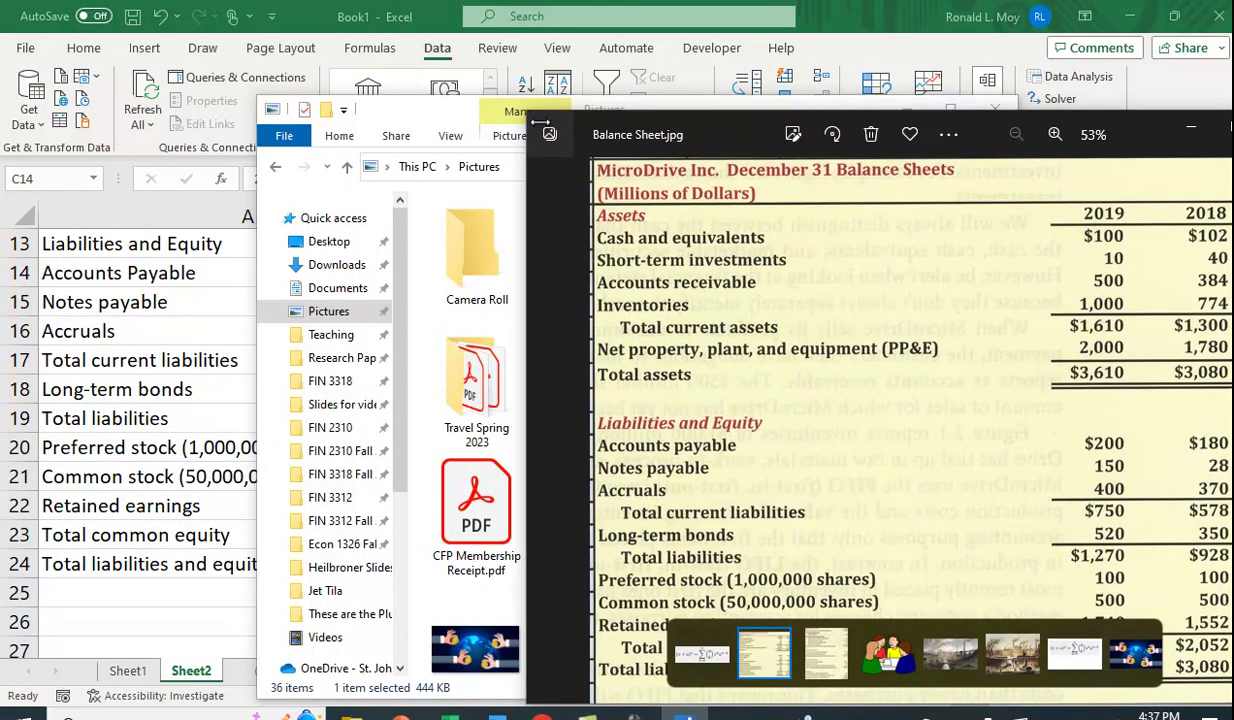
left_click(437, 122)
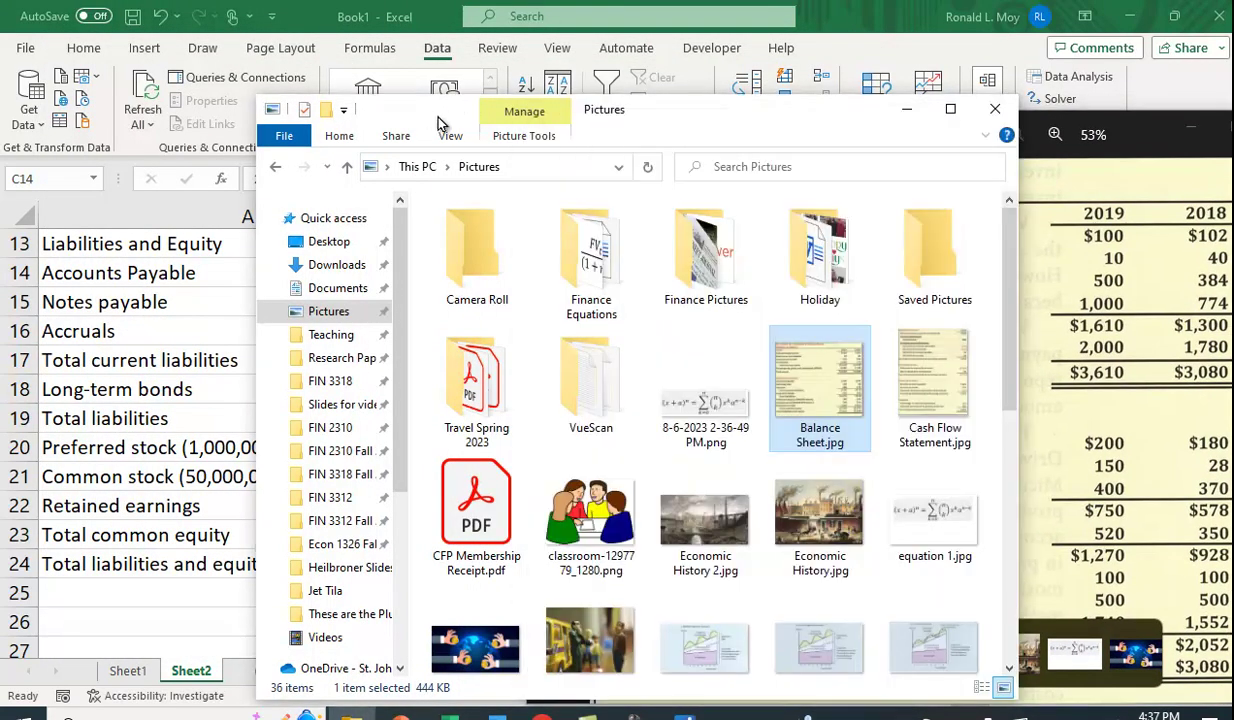
Compare the scan's figures with Sheet2 rows by moving the image over the grid, then close it.
left_click(995, 108)
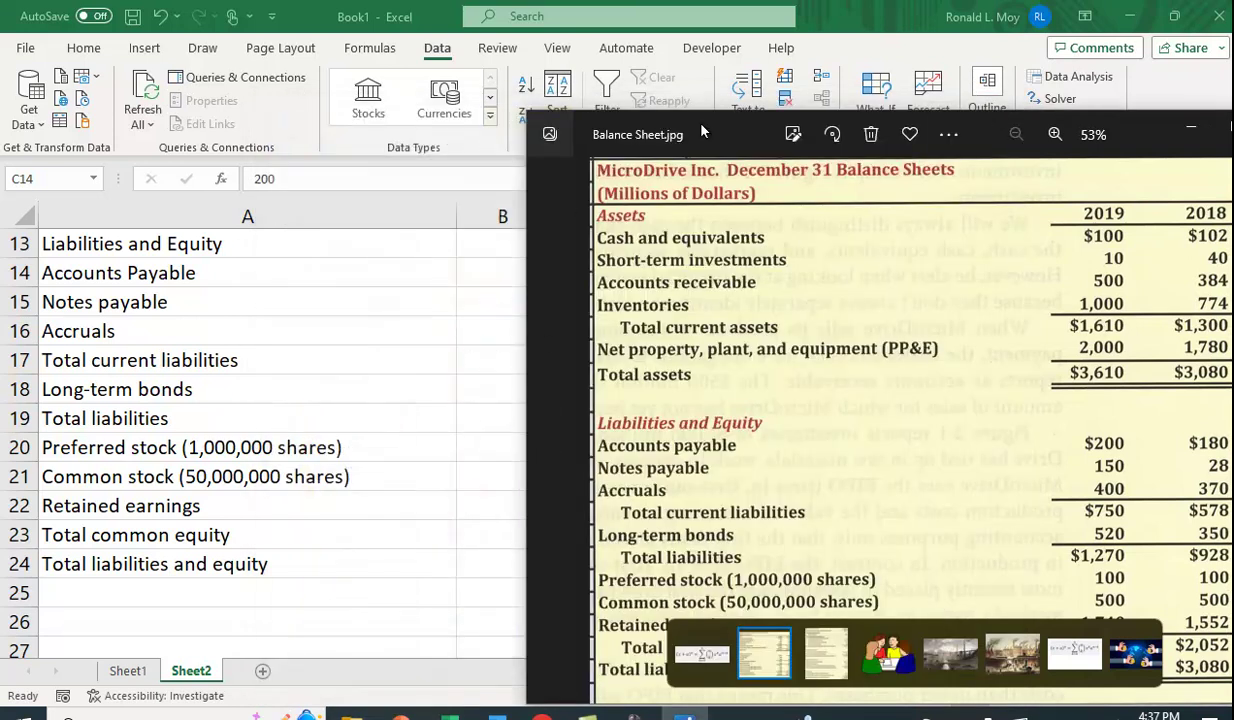
left_click_drag(701, 131, 383, 334)
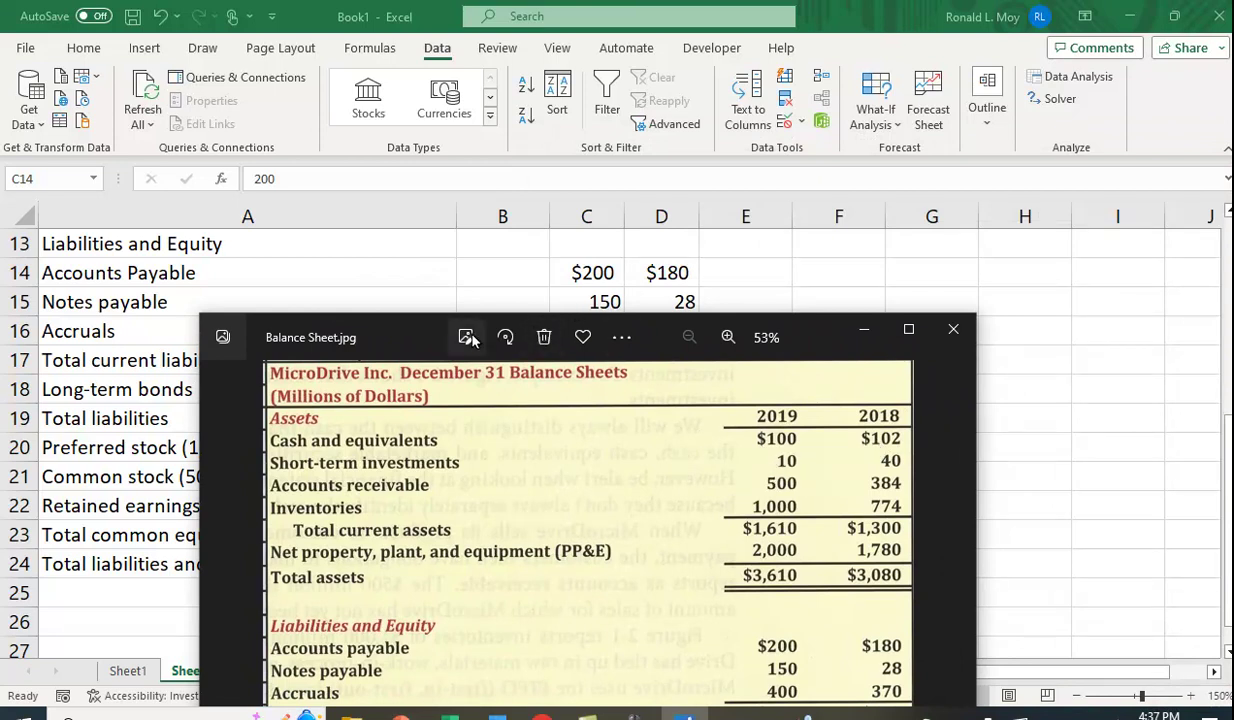
left_click_drag(388, 343, 399, 376)
scroll(1155, 425, "up", 4)
scroll(1155, 425, "down", 1)
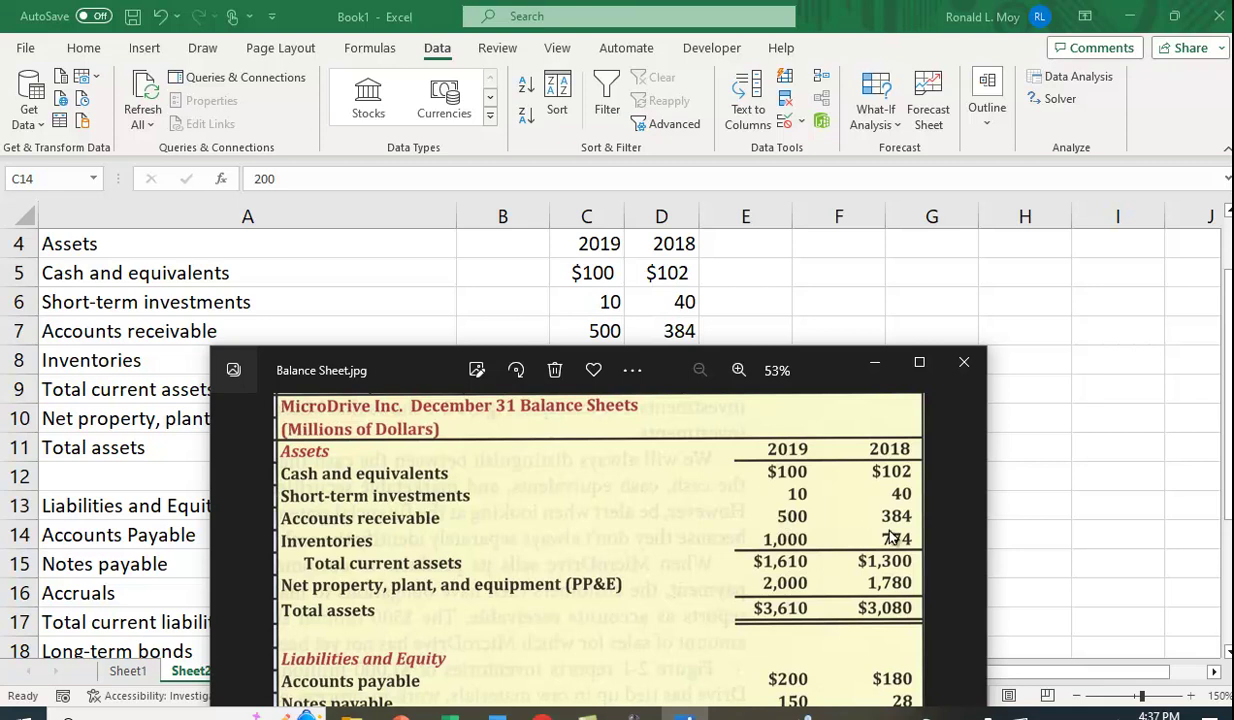
left_click_drag(785, 369, 811, 403)
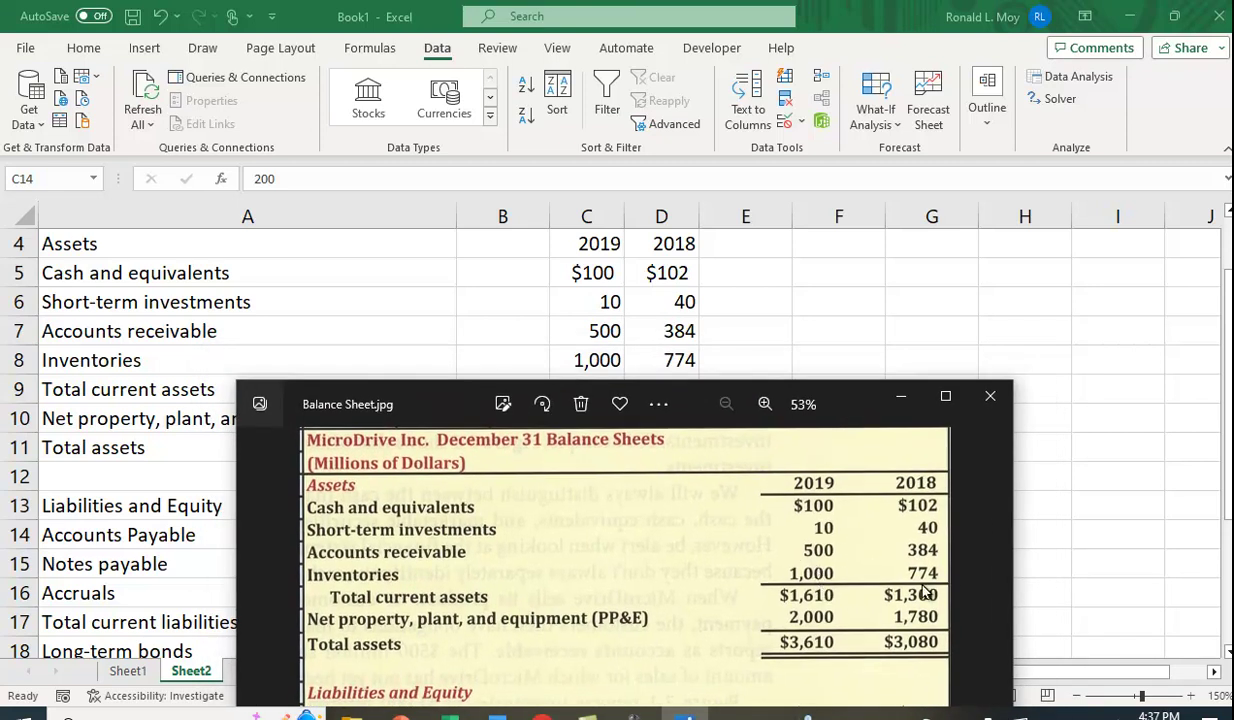
left_click_drag(854, 404, 863, 437)
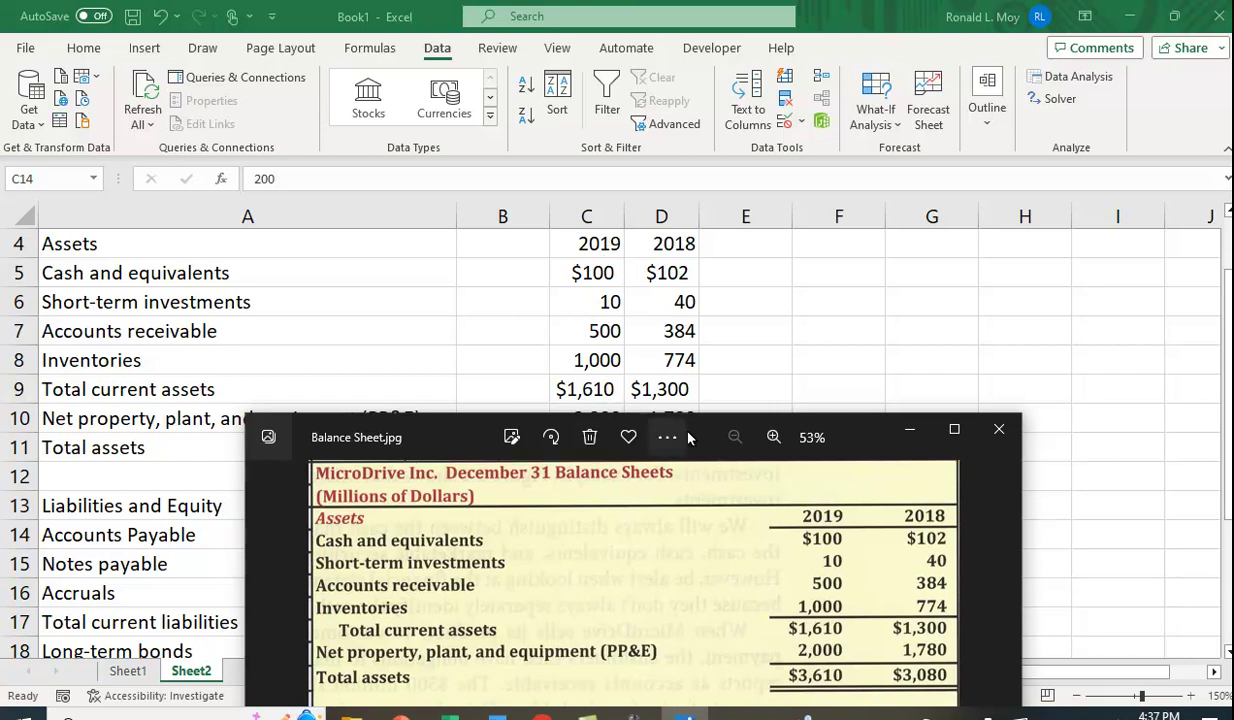
left_click_drag(715, 440, 682, 518)
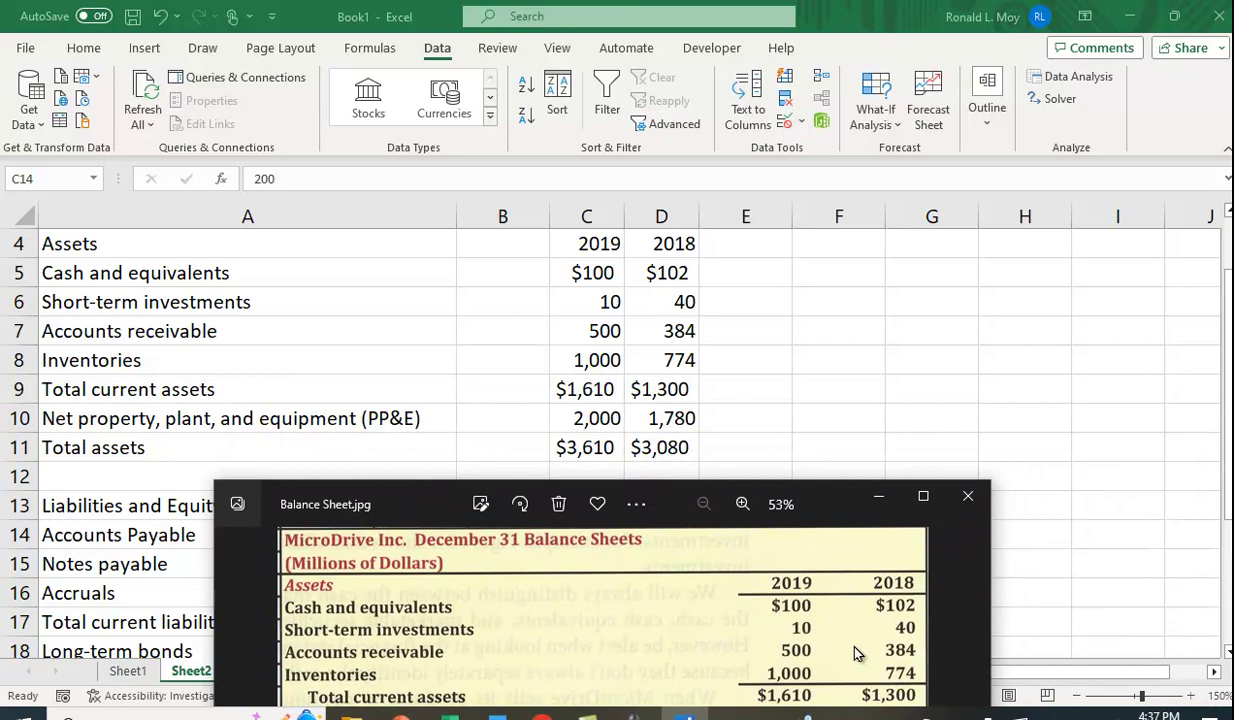
left_click_drag(824, 504, 1008, 384)
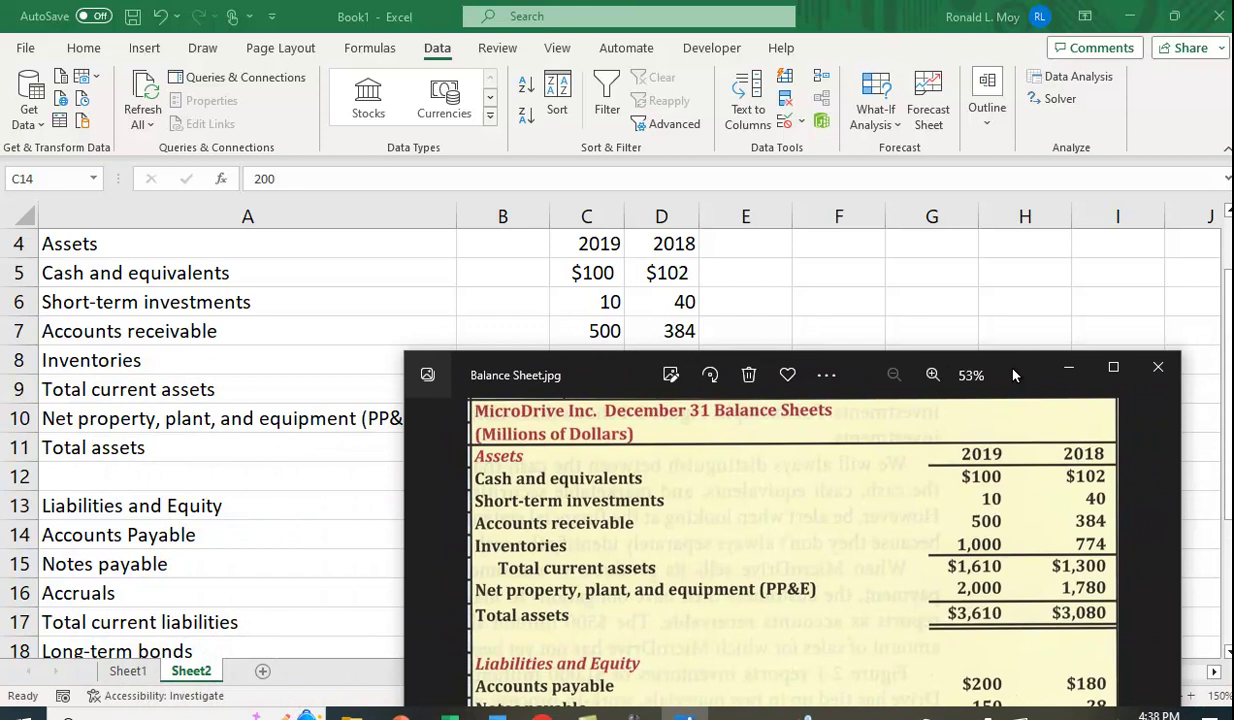
left_click(1158, 377)
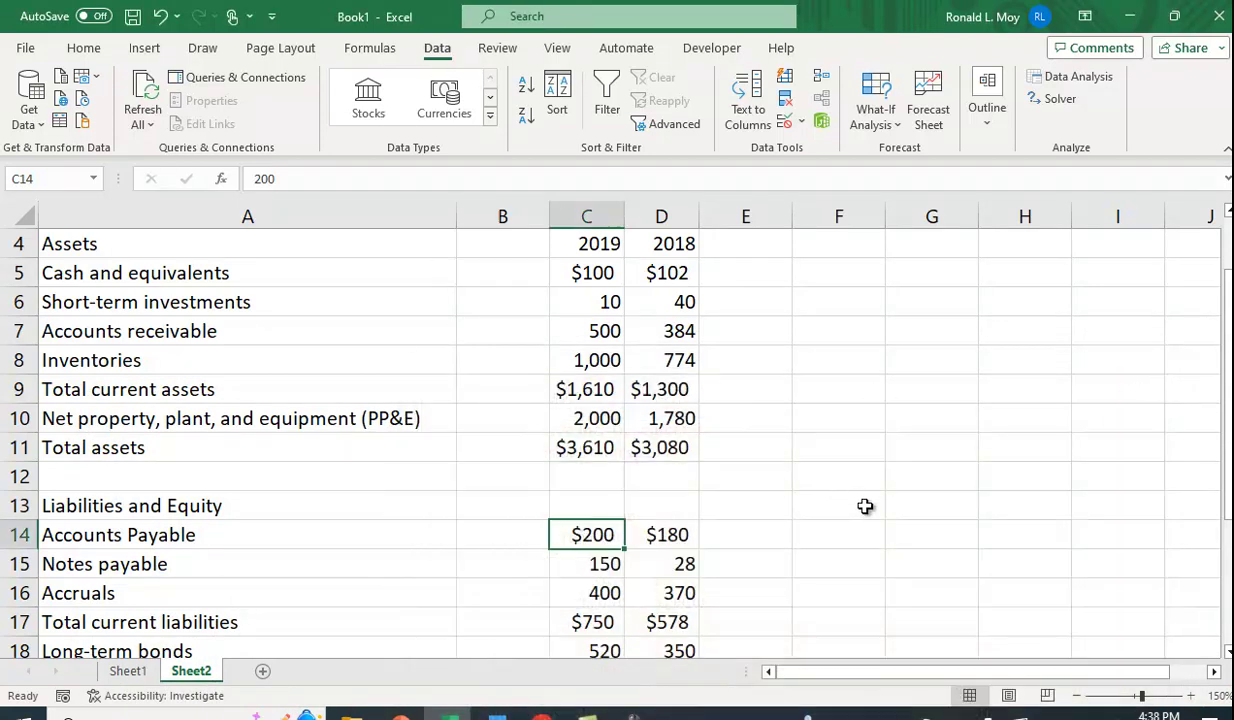
Bold the 'Liabilities and Equity' heading in A13 and the 'Assets' heading in A4.
scroll(855, 522, "up", 1)
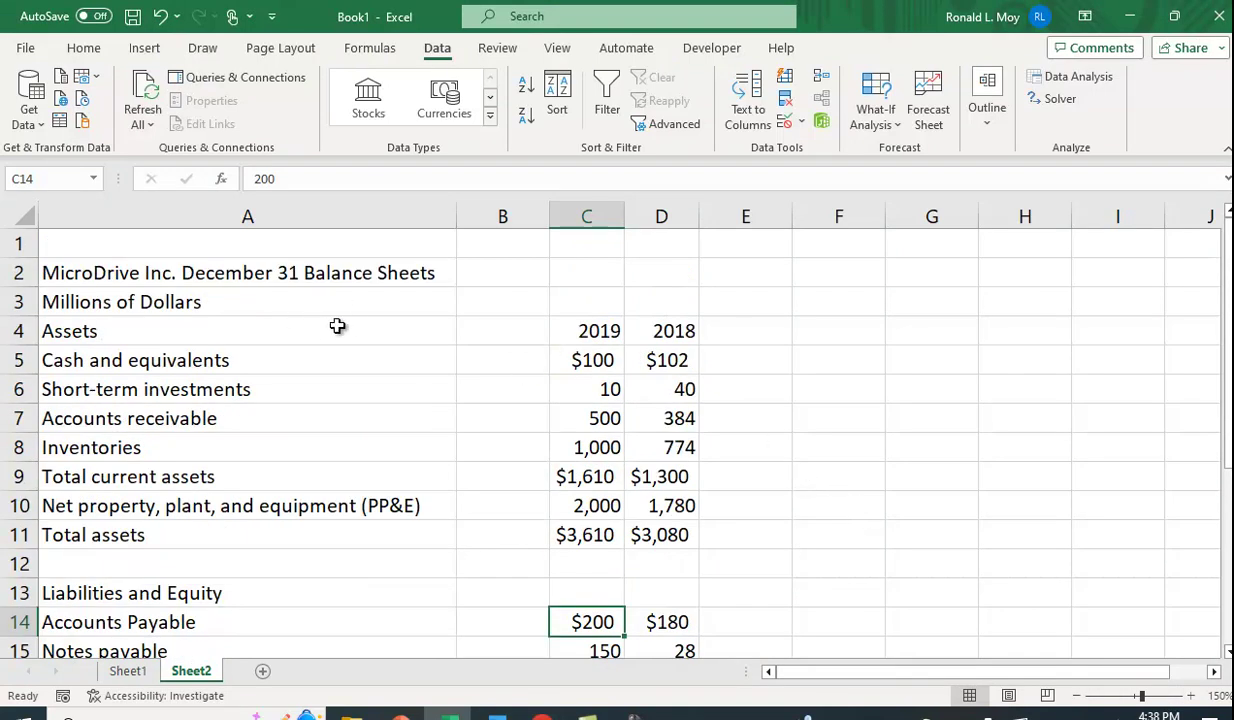
left_click(197, 593)
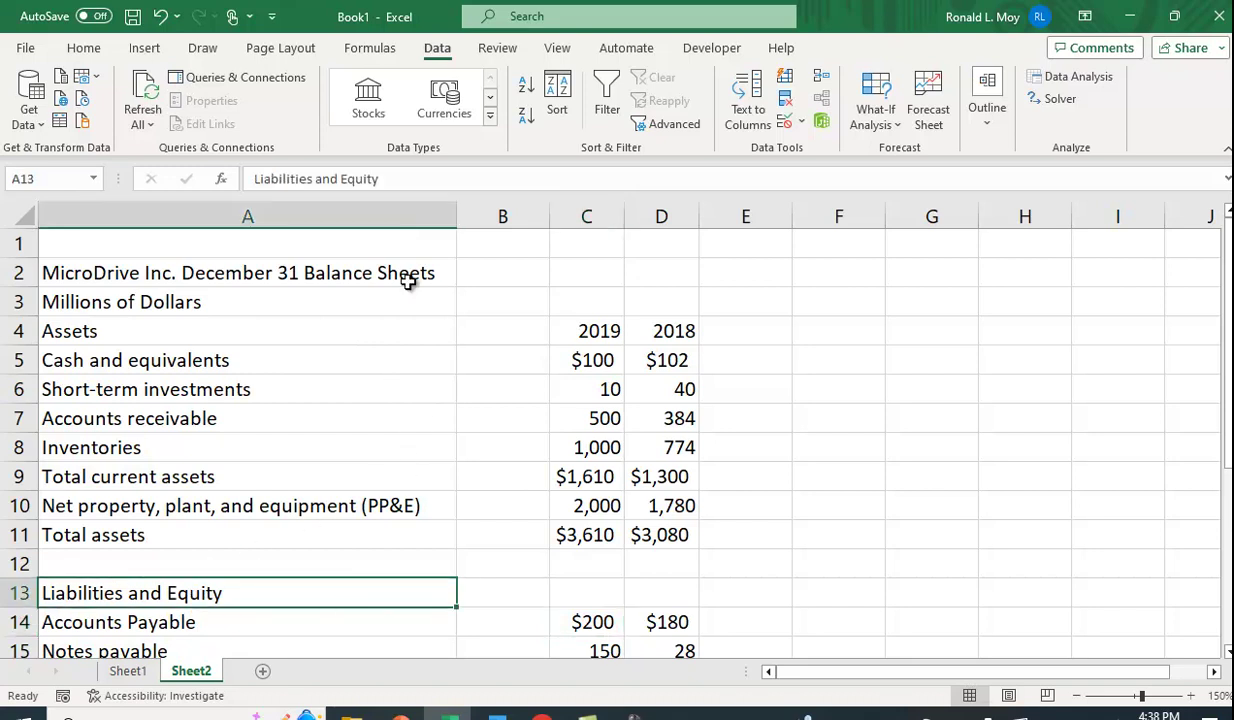
left_click(70, 50)
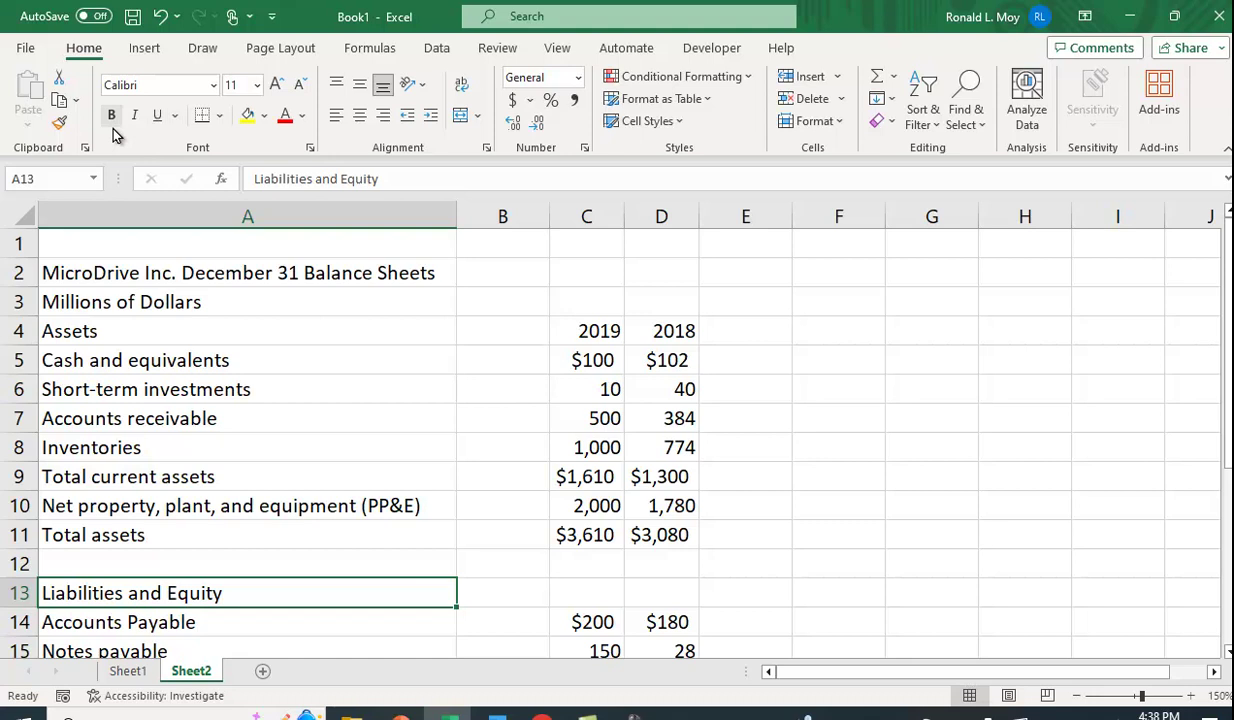
left_click(111, 115)
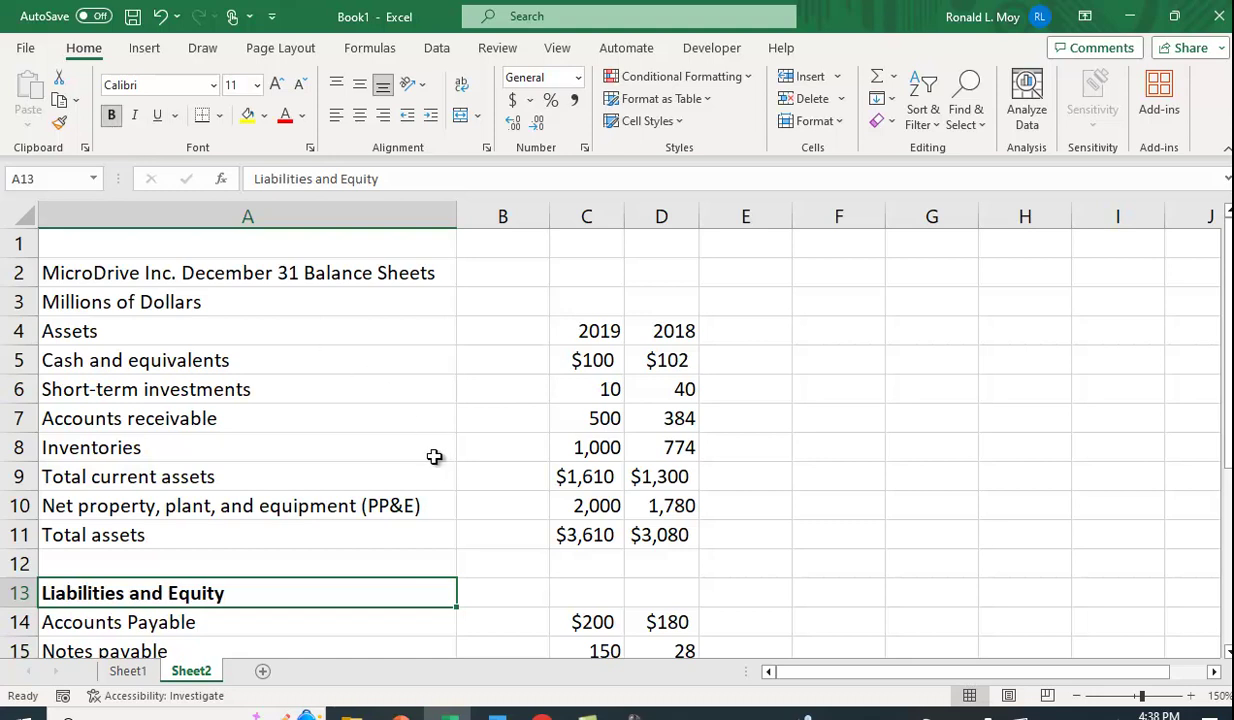
left_click(63, 325)
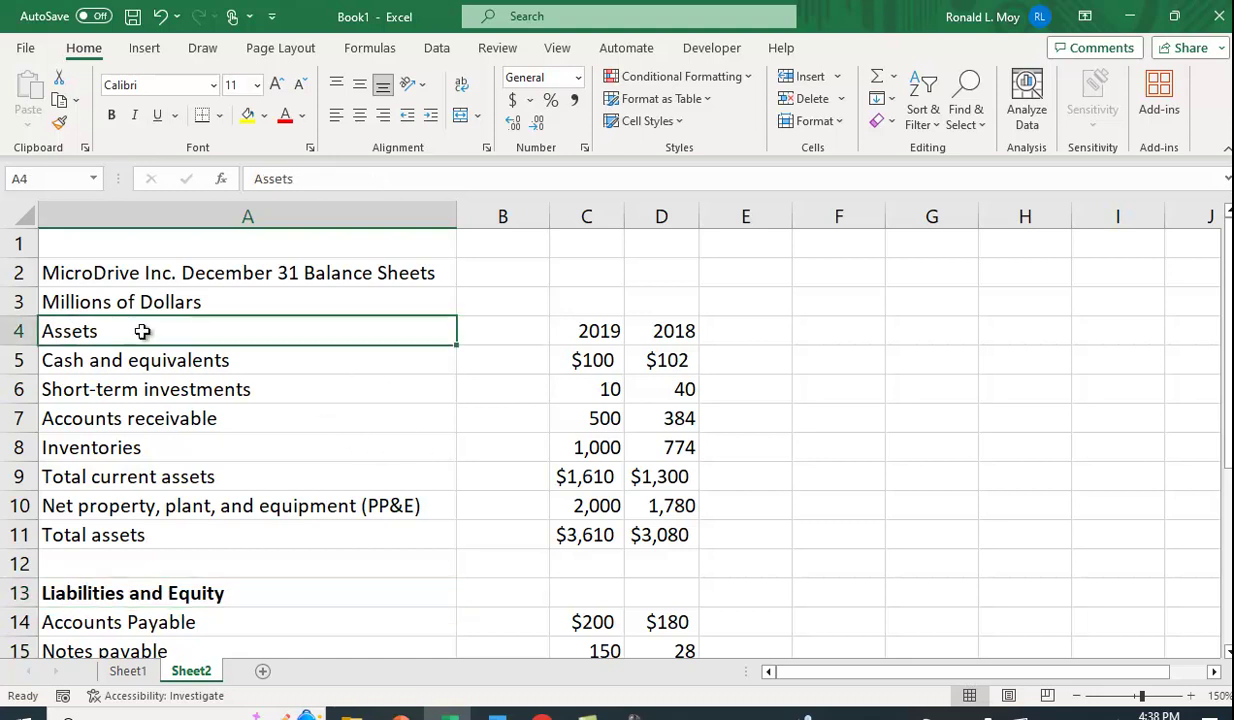
left_click(111, 115)
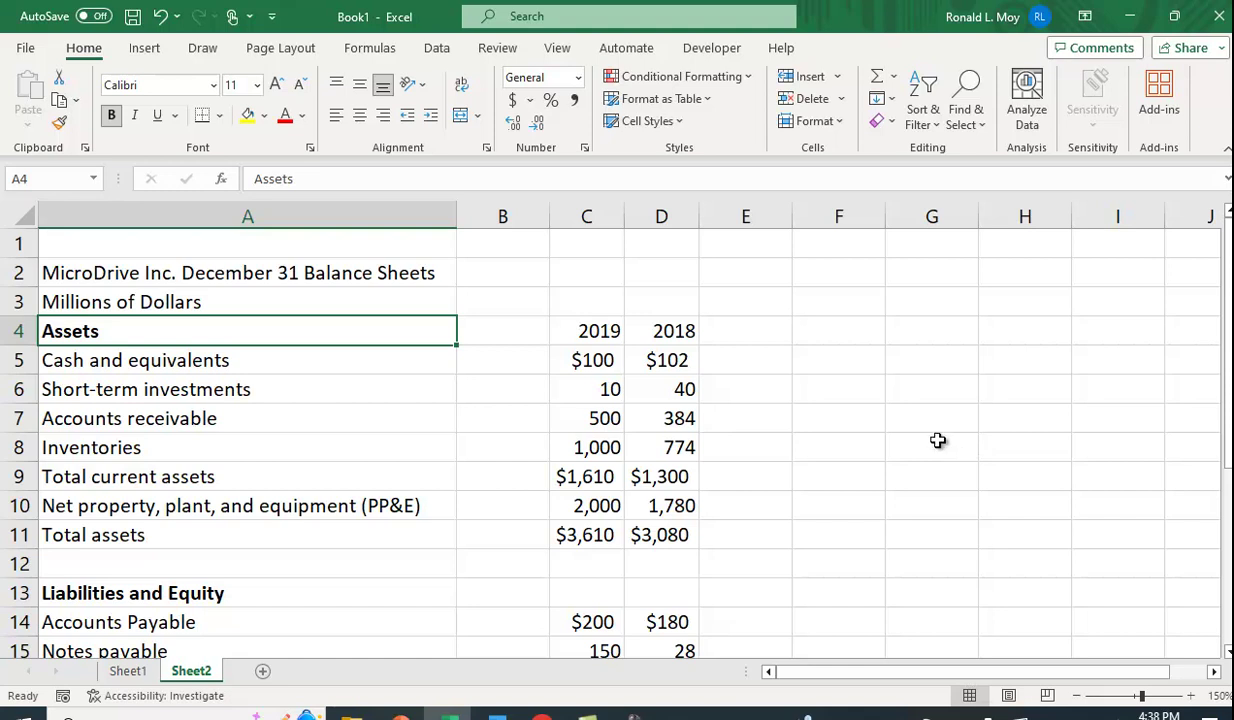
scroll(906, 420, "down", 3)
scroll(905, 446, "down", 1)
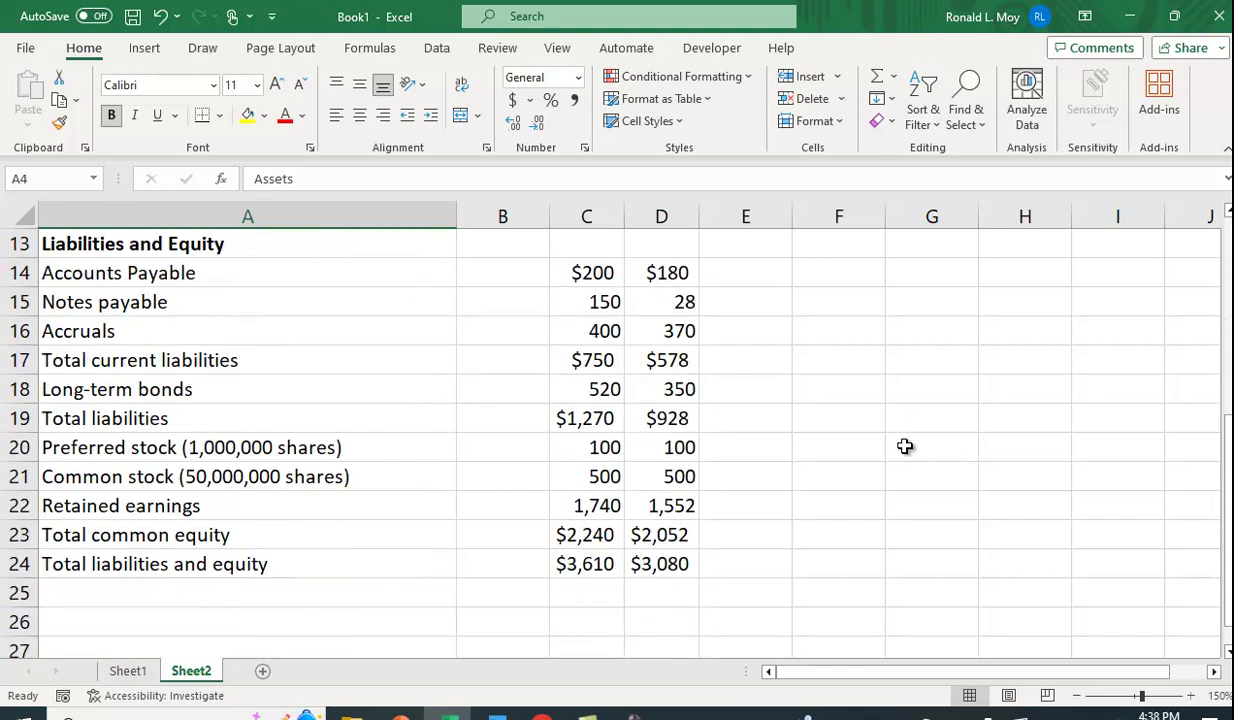